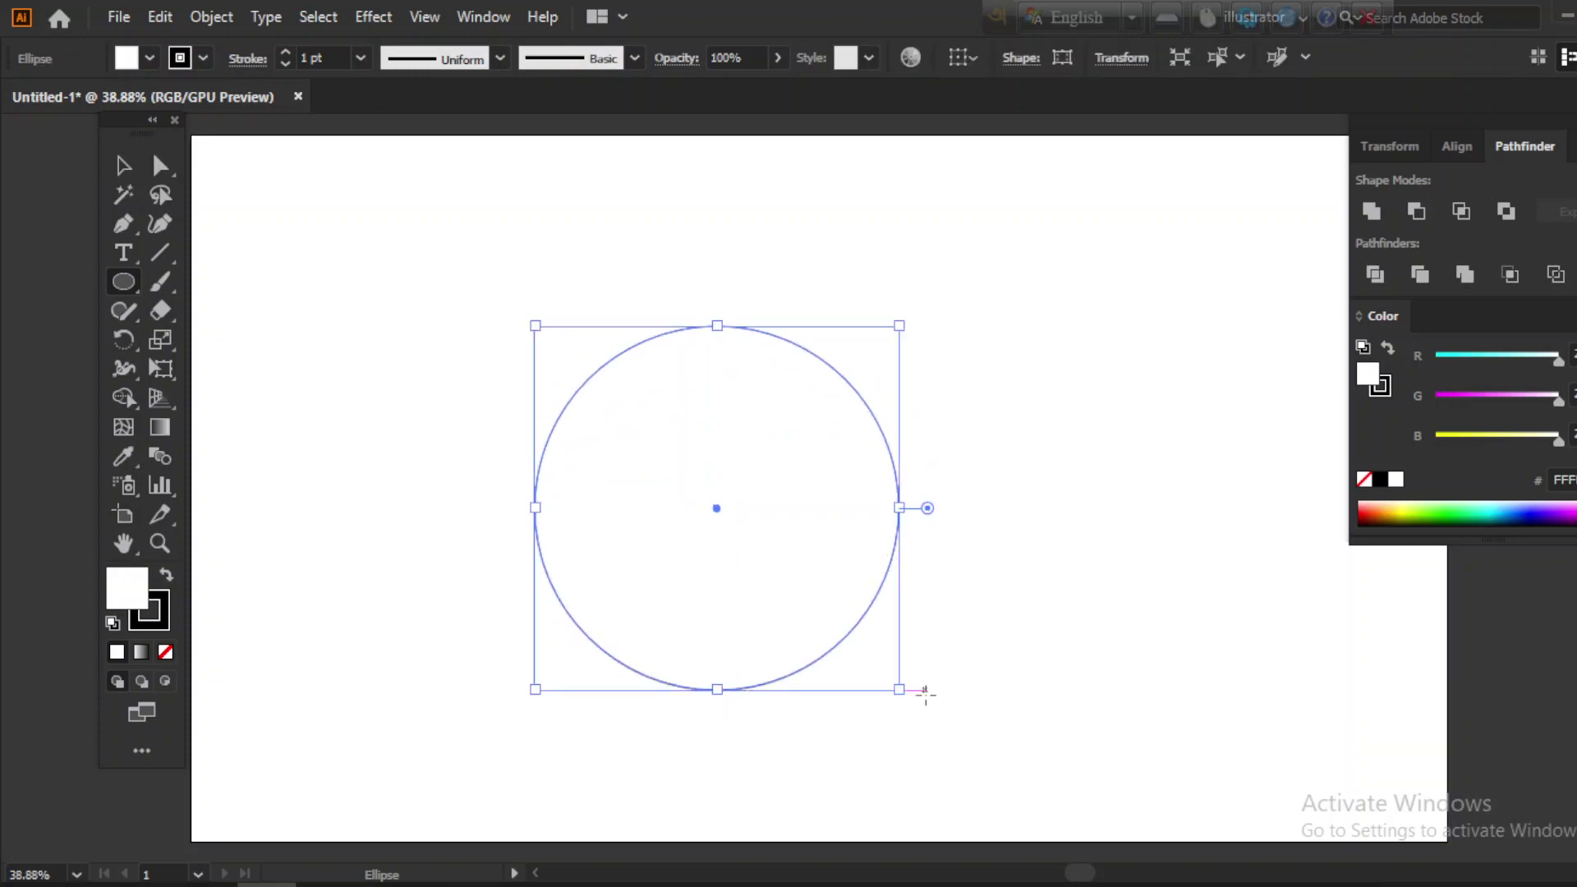
Copy the circle, paste it in place, and scale the copy from its center to about half the diameter
left_click(160, 16)
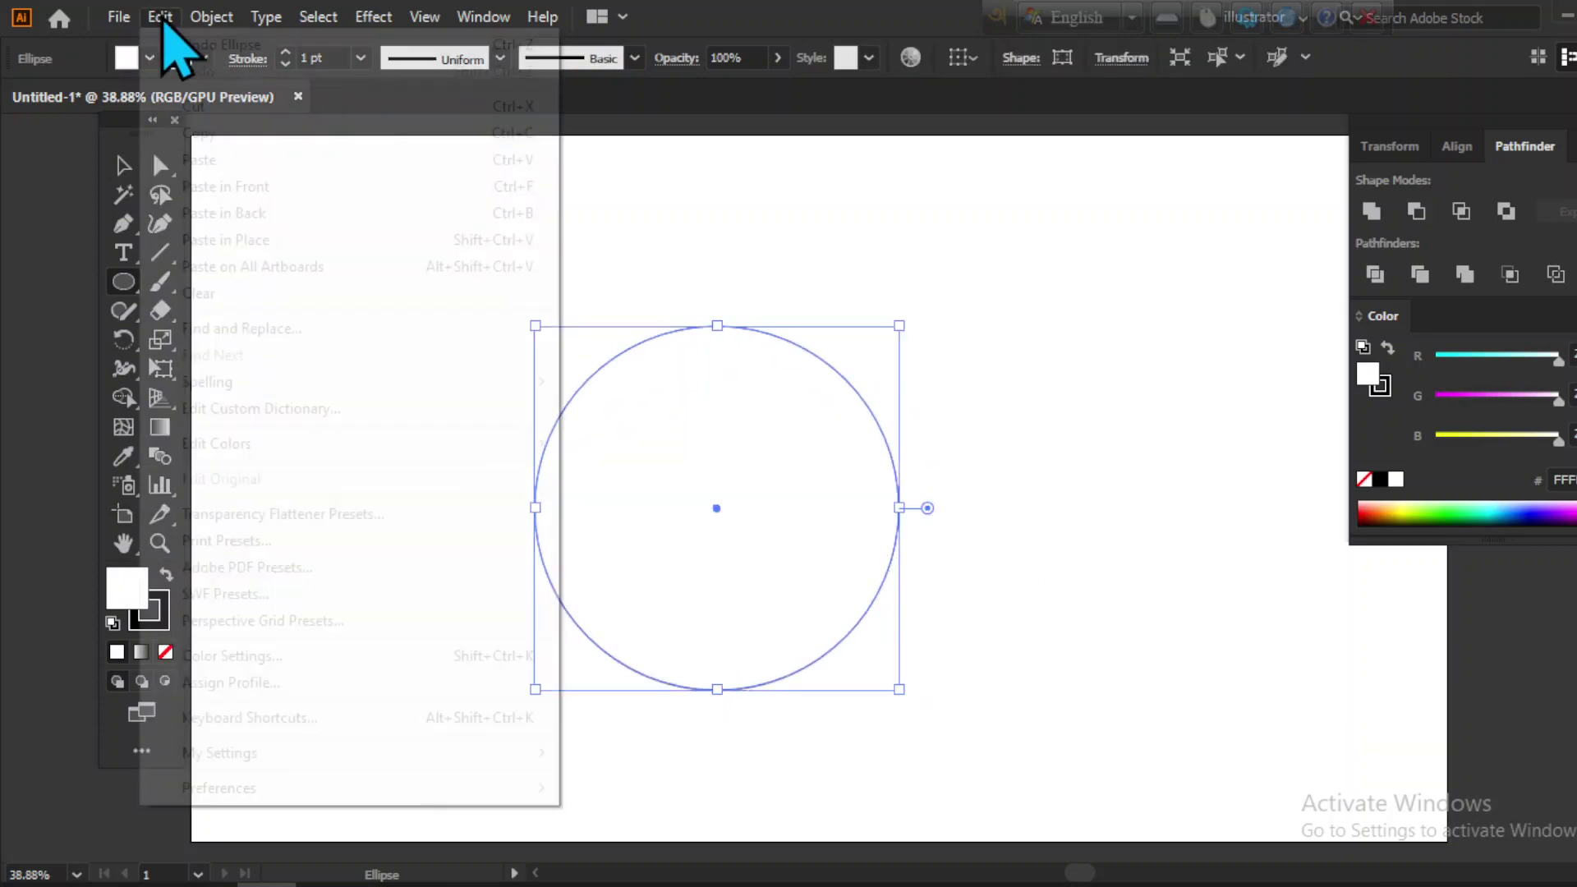
left_click(216, 131)
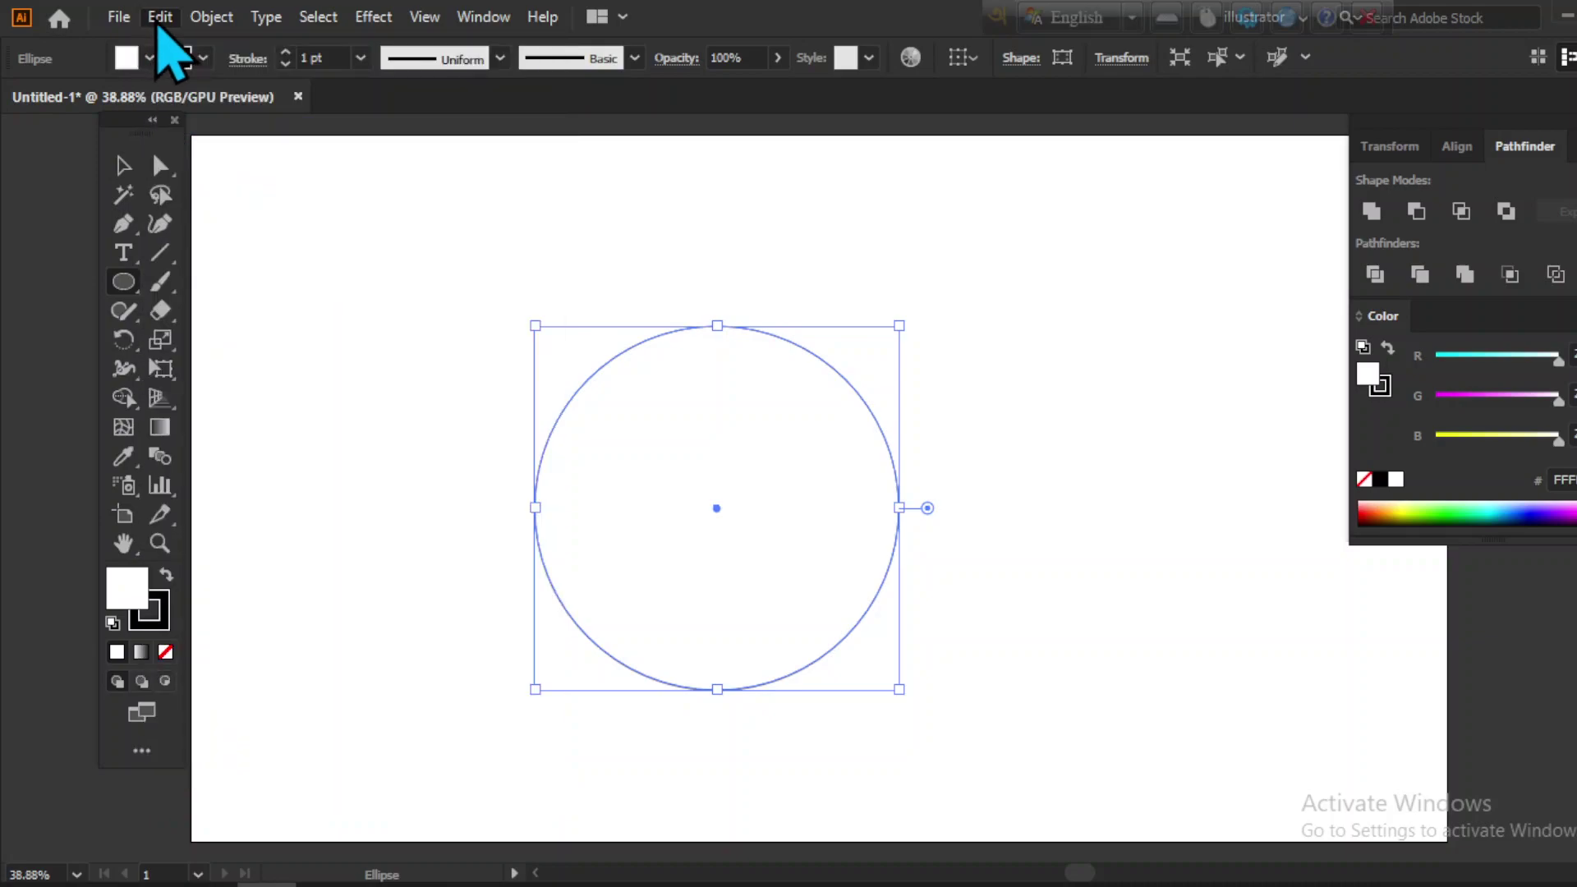
left_click(158, 18)
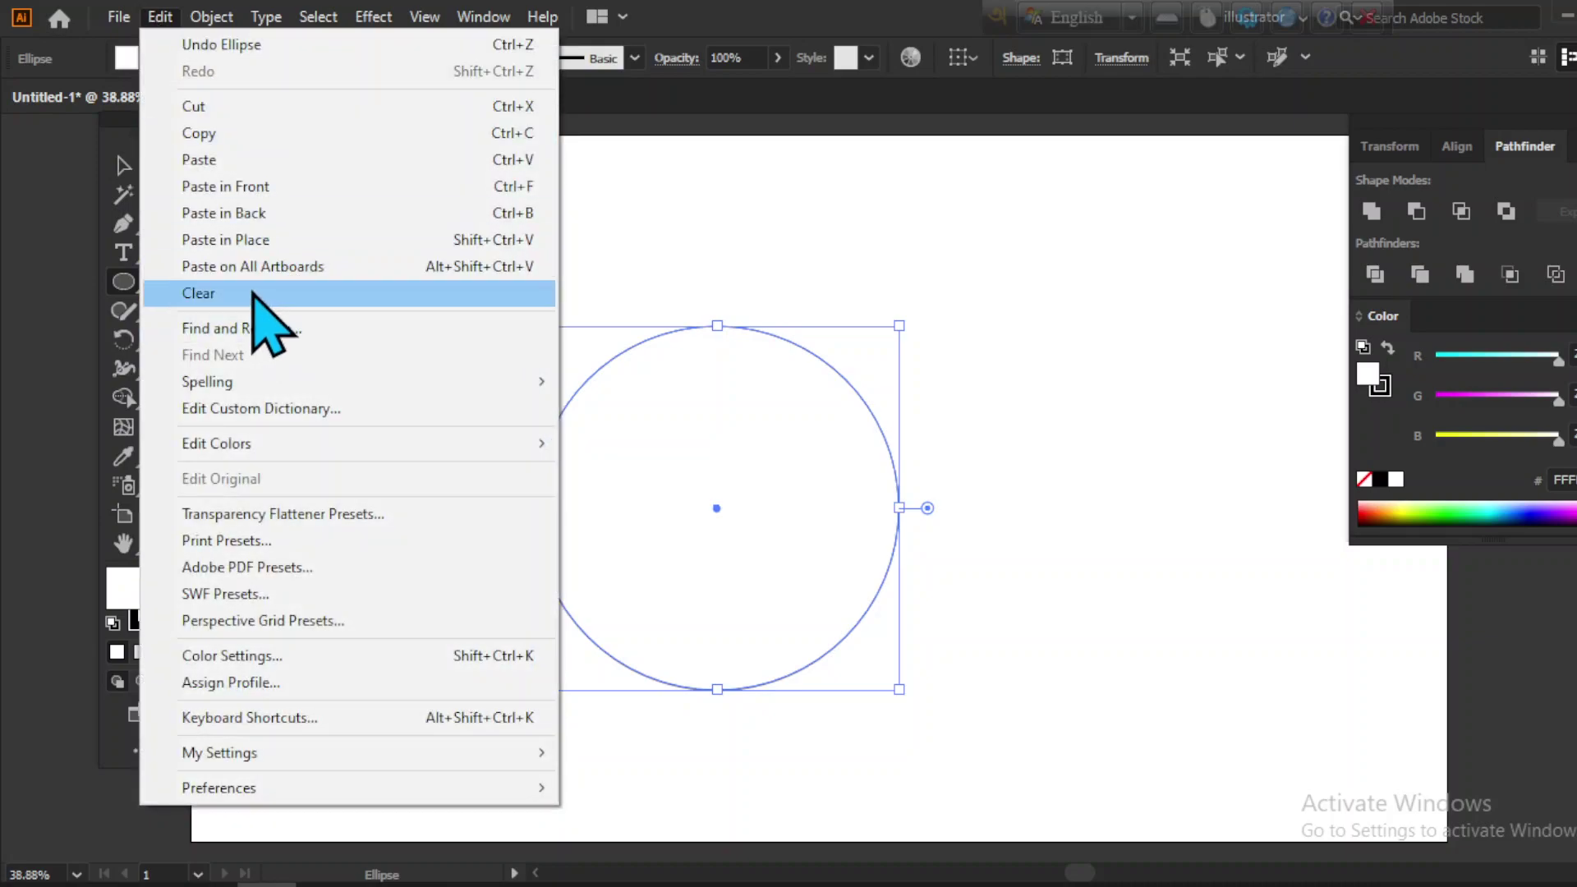
left_click(230, 239)
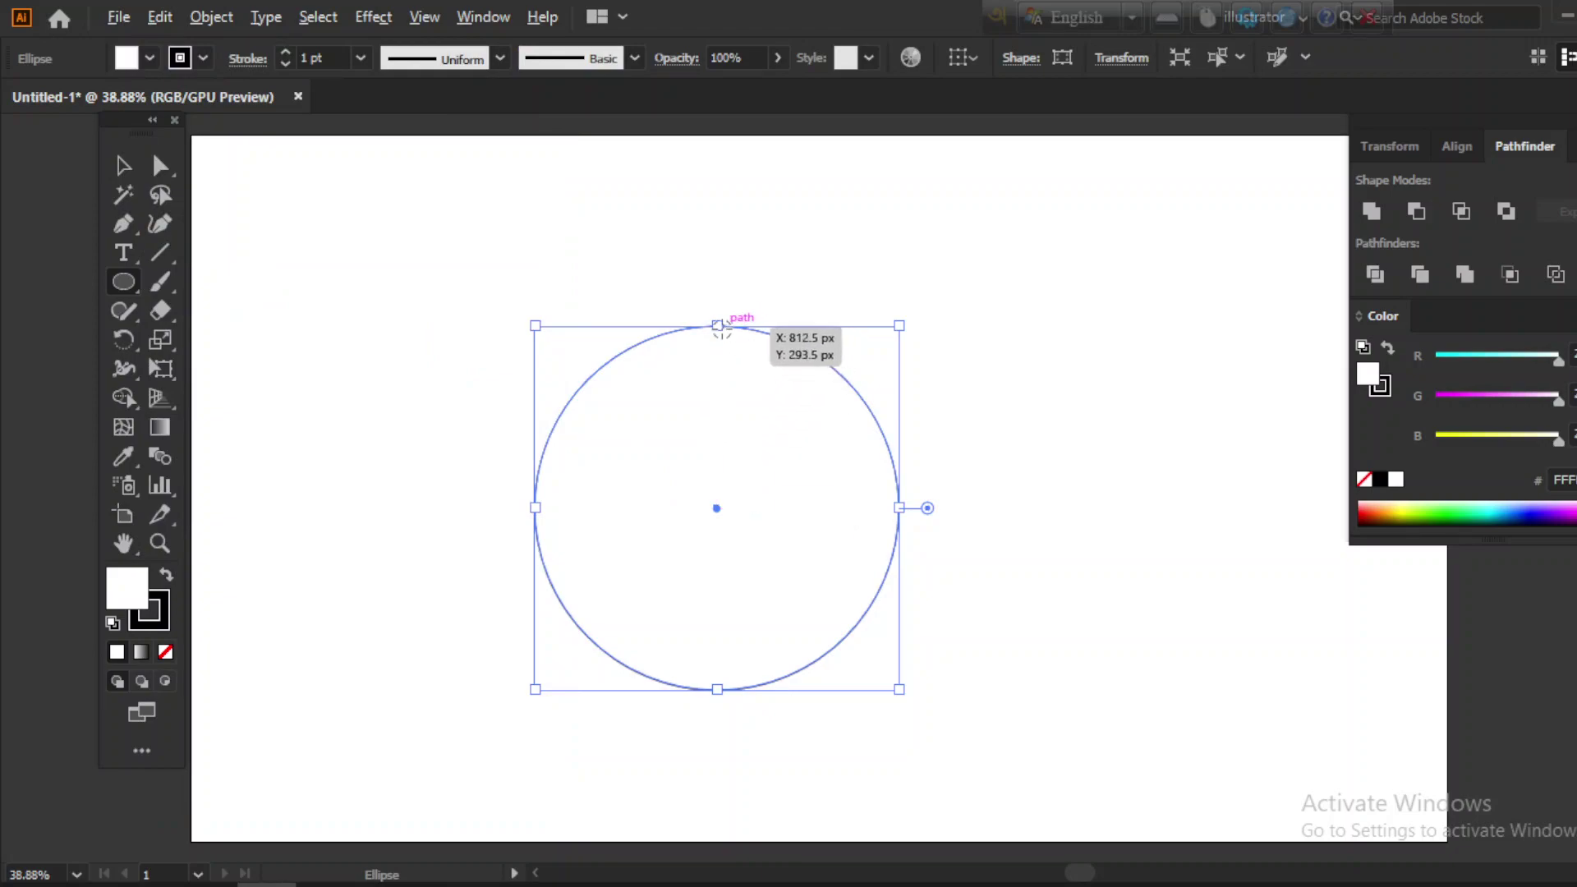
left_click_drag(718, 325, 727, 419)
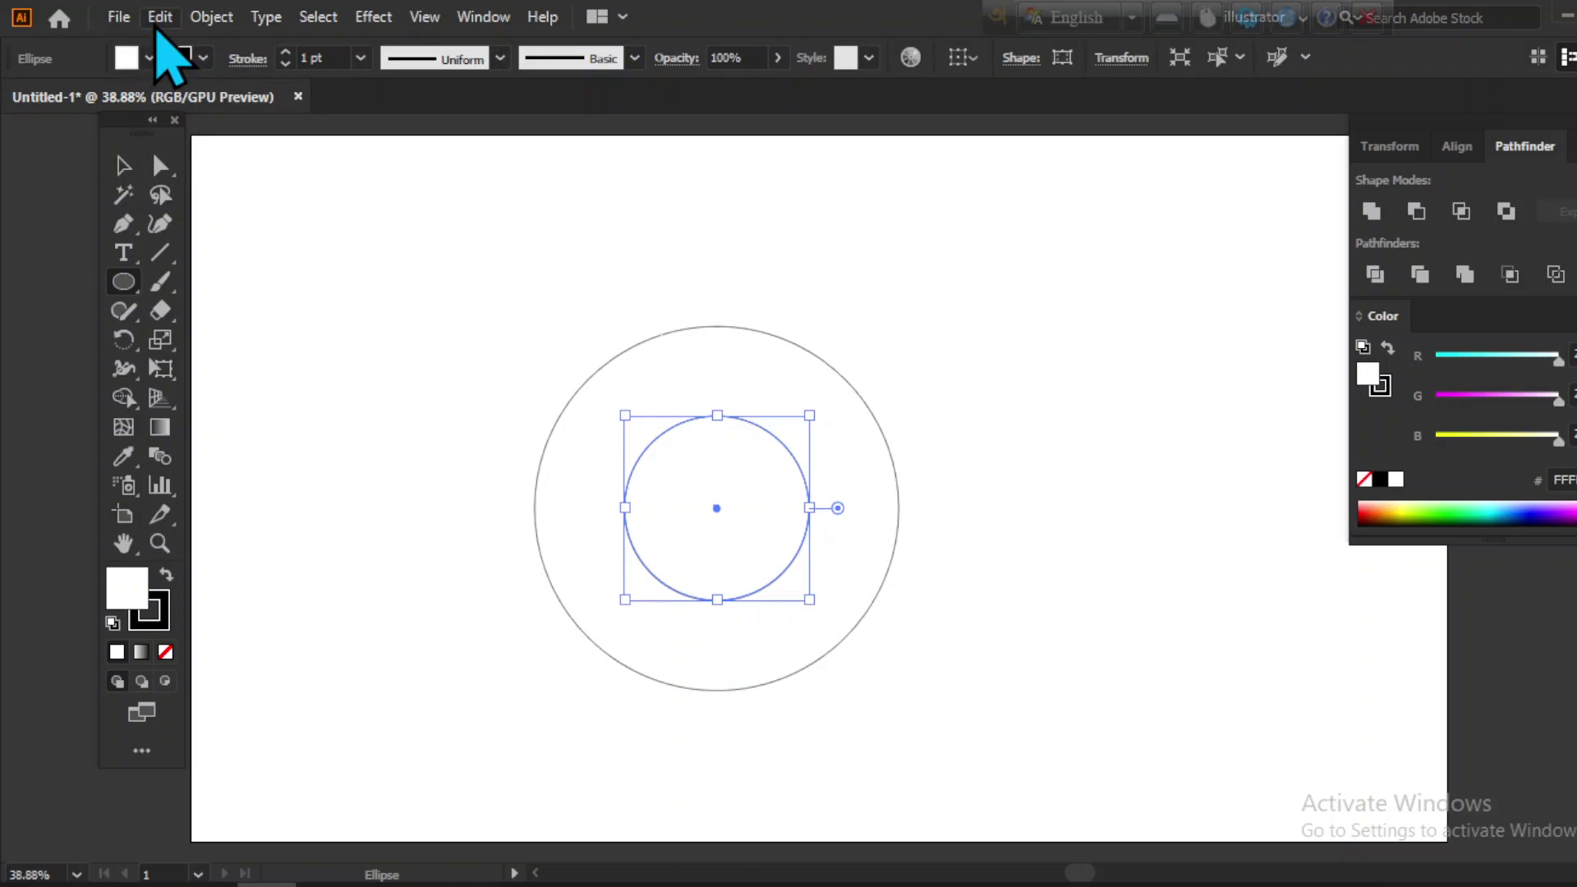
Copy the smaller circle, paste it in place, scale the copy down slightly from its center, and deselect it
left_click(162, 18)
left_click(209, 133)
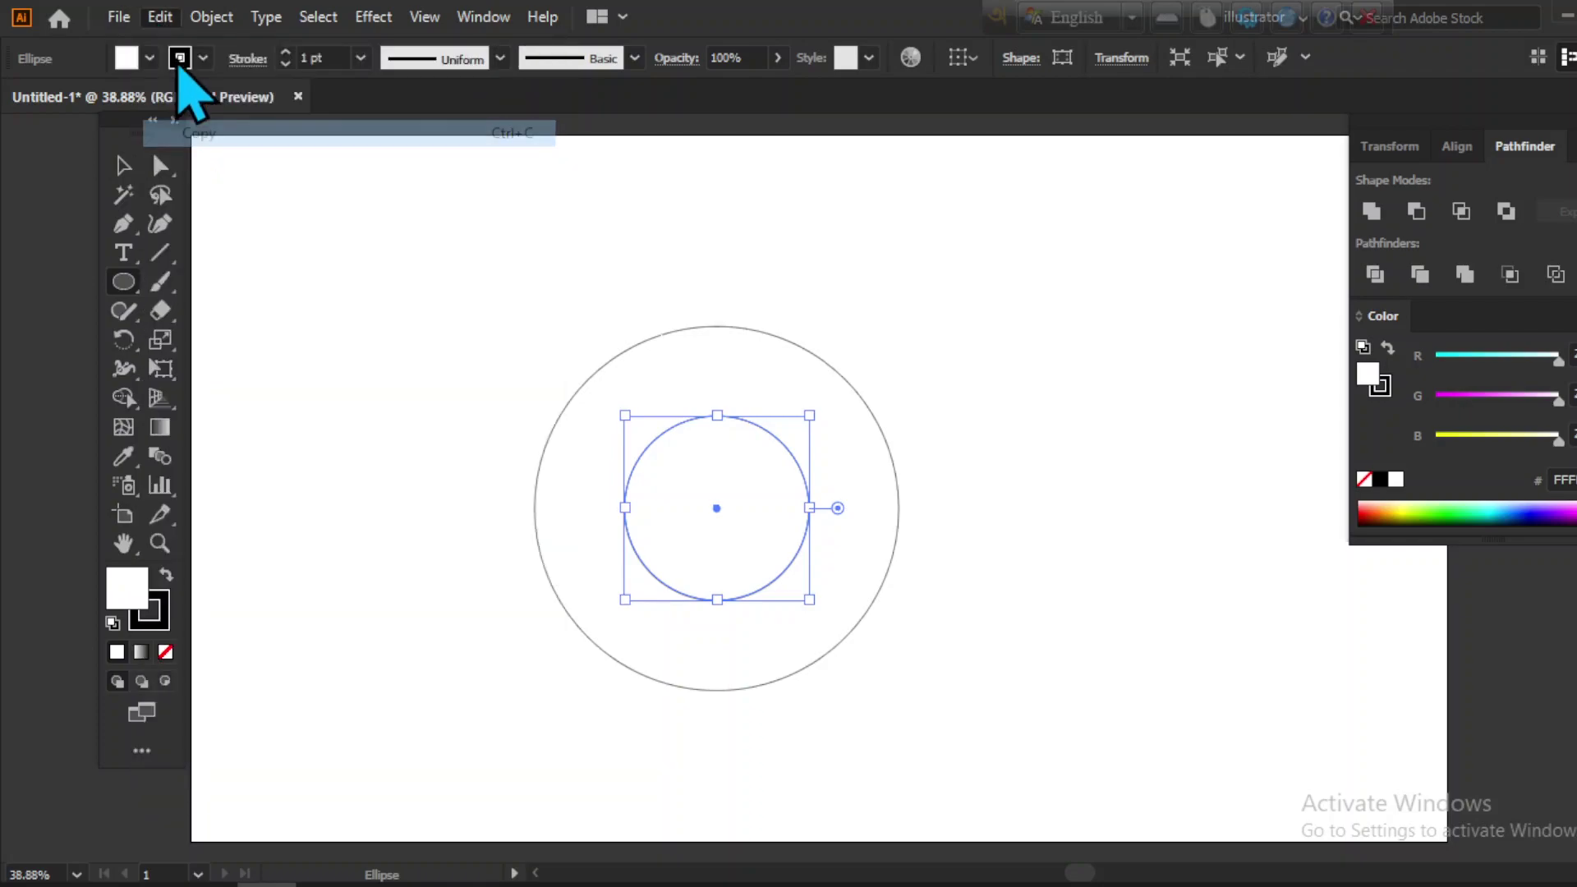
left_click(161, 18)
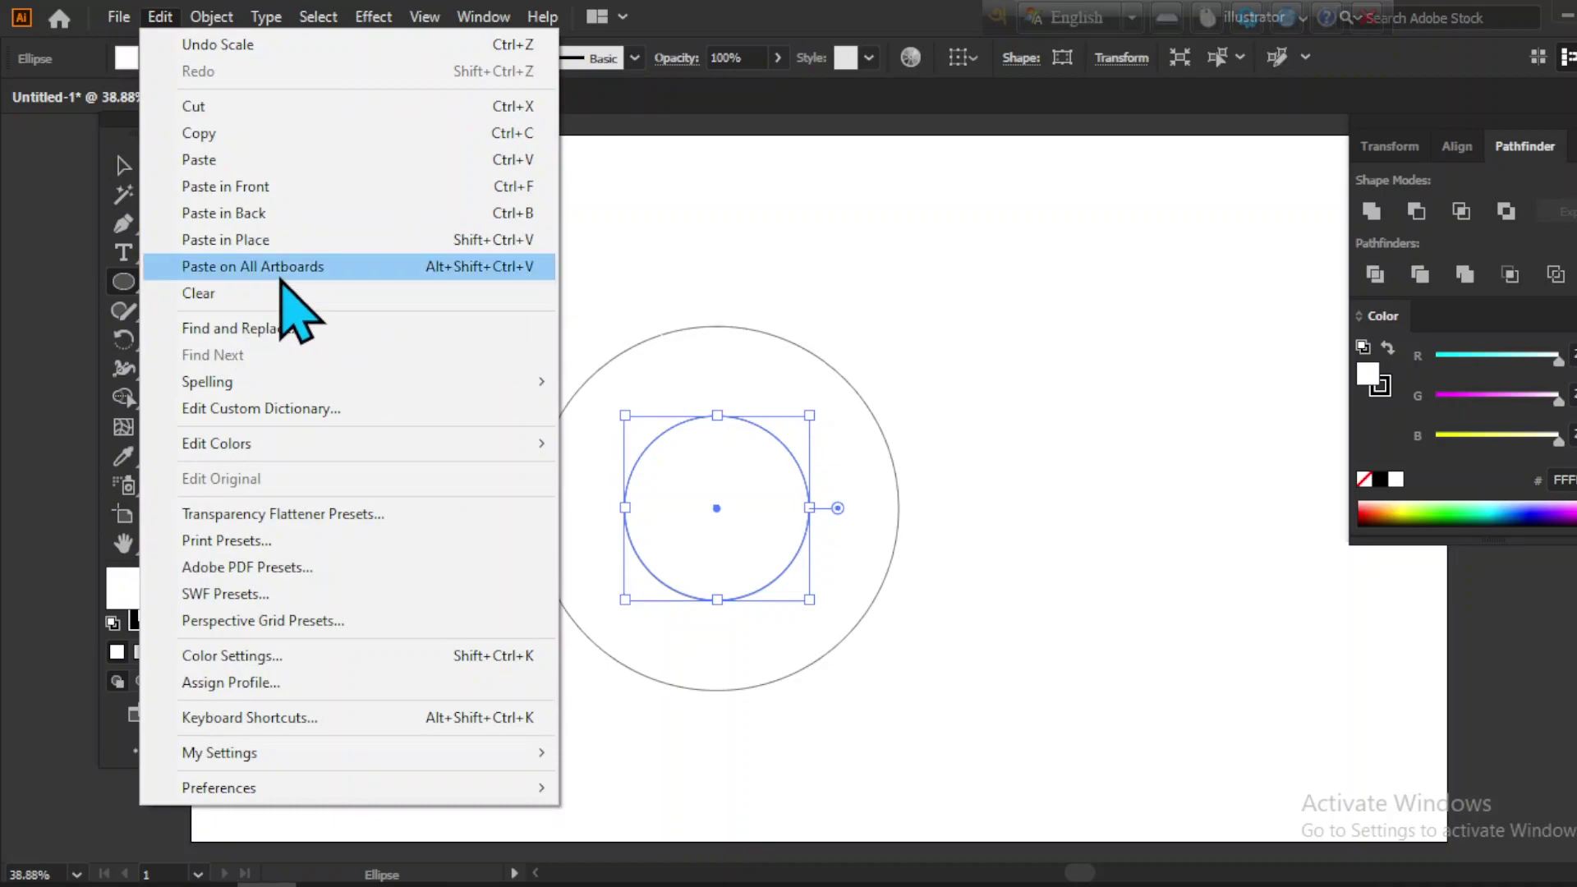
left_click(236, 241)
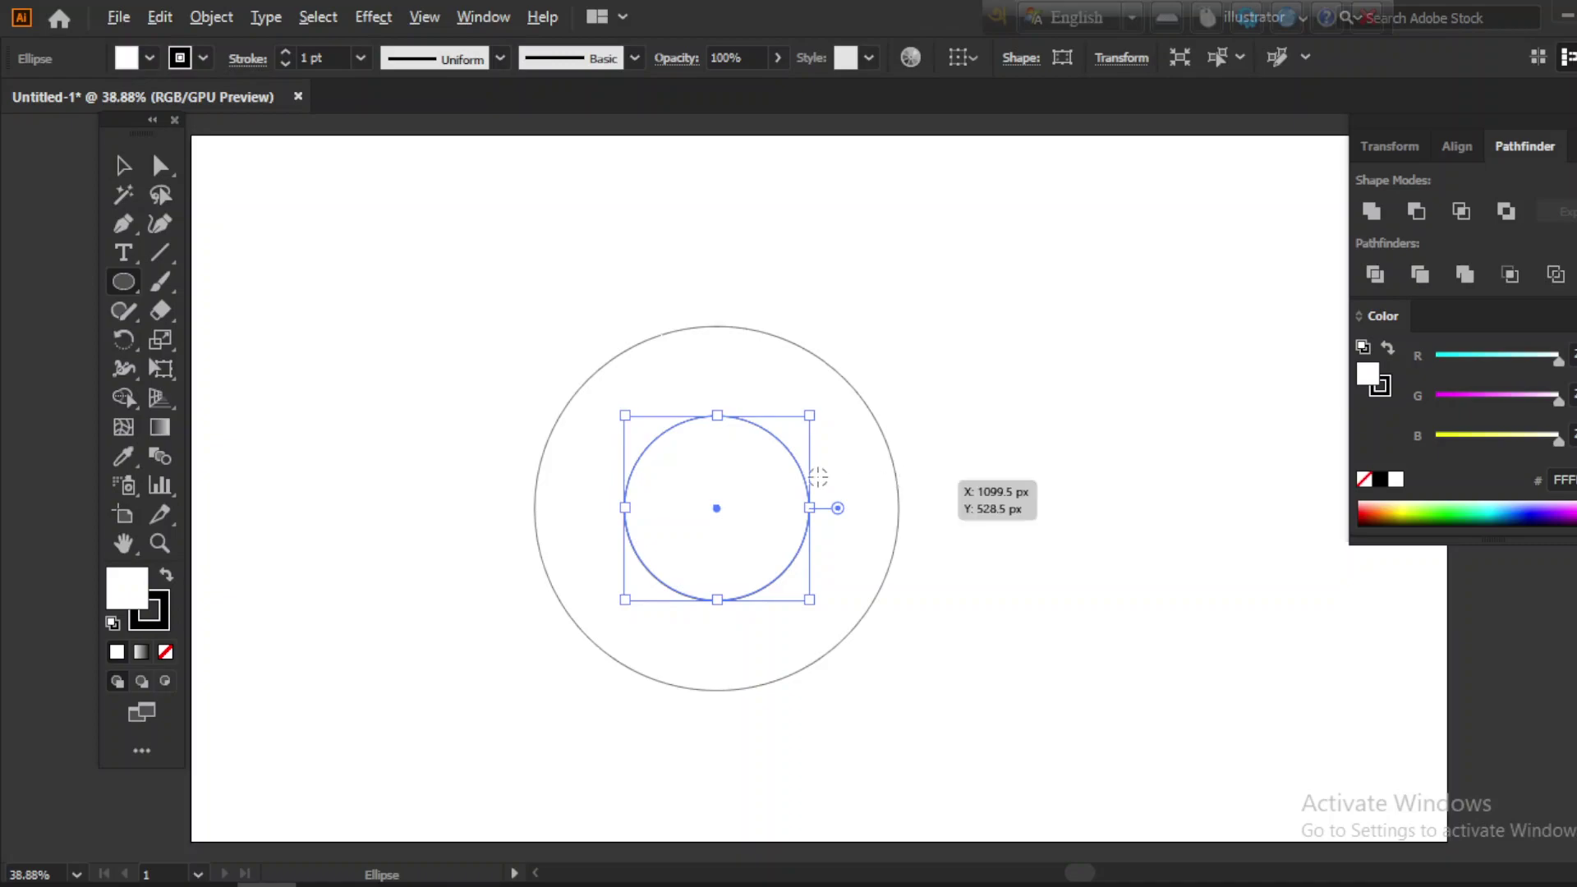
left_click_drag(724, 413, 726, 443)
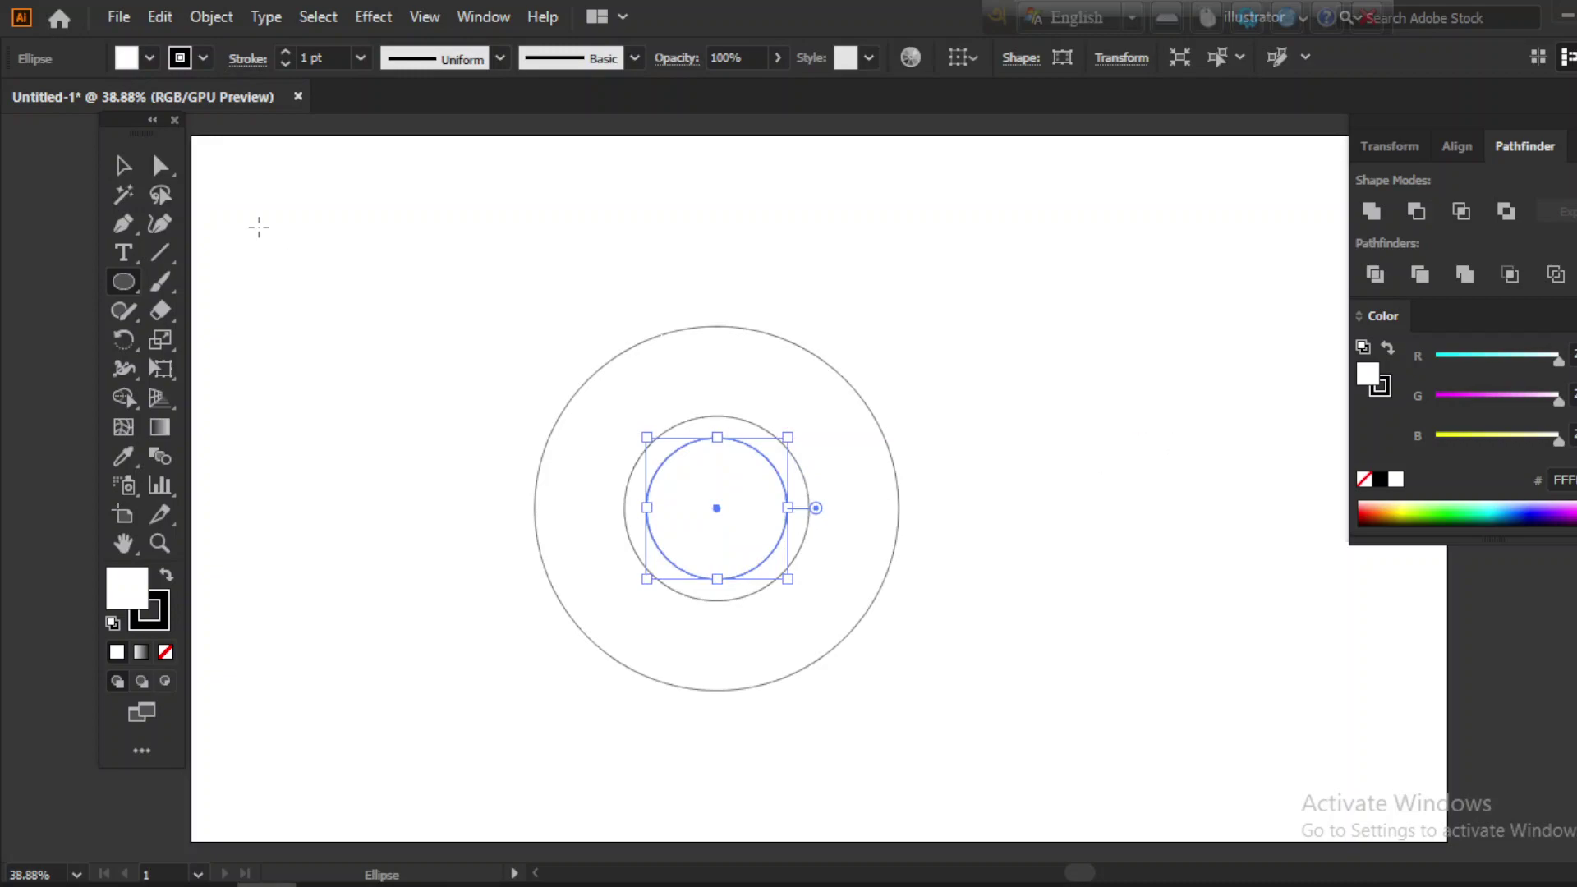
left_click(123, 165)
left_click(567, 262)
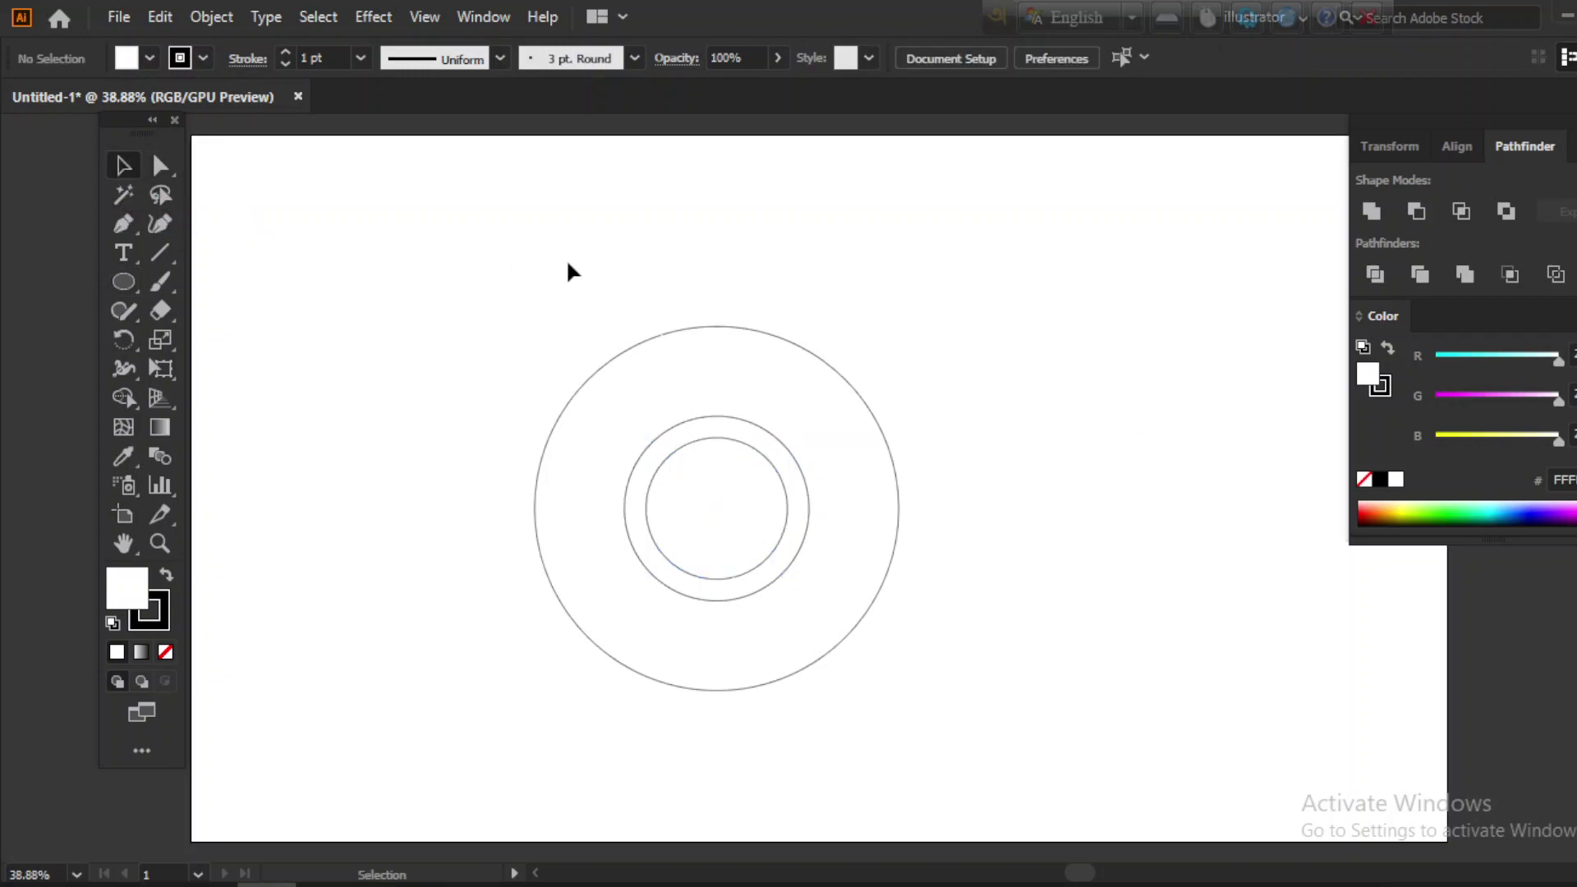
Draw a horizontal line segment from the top of the middle circle to the right, extending past the outer circle
left_click(161, 254)
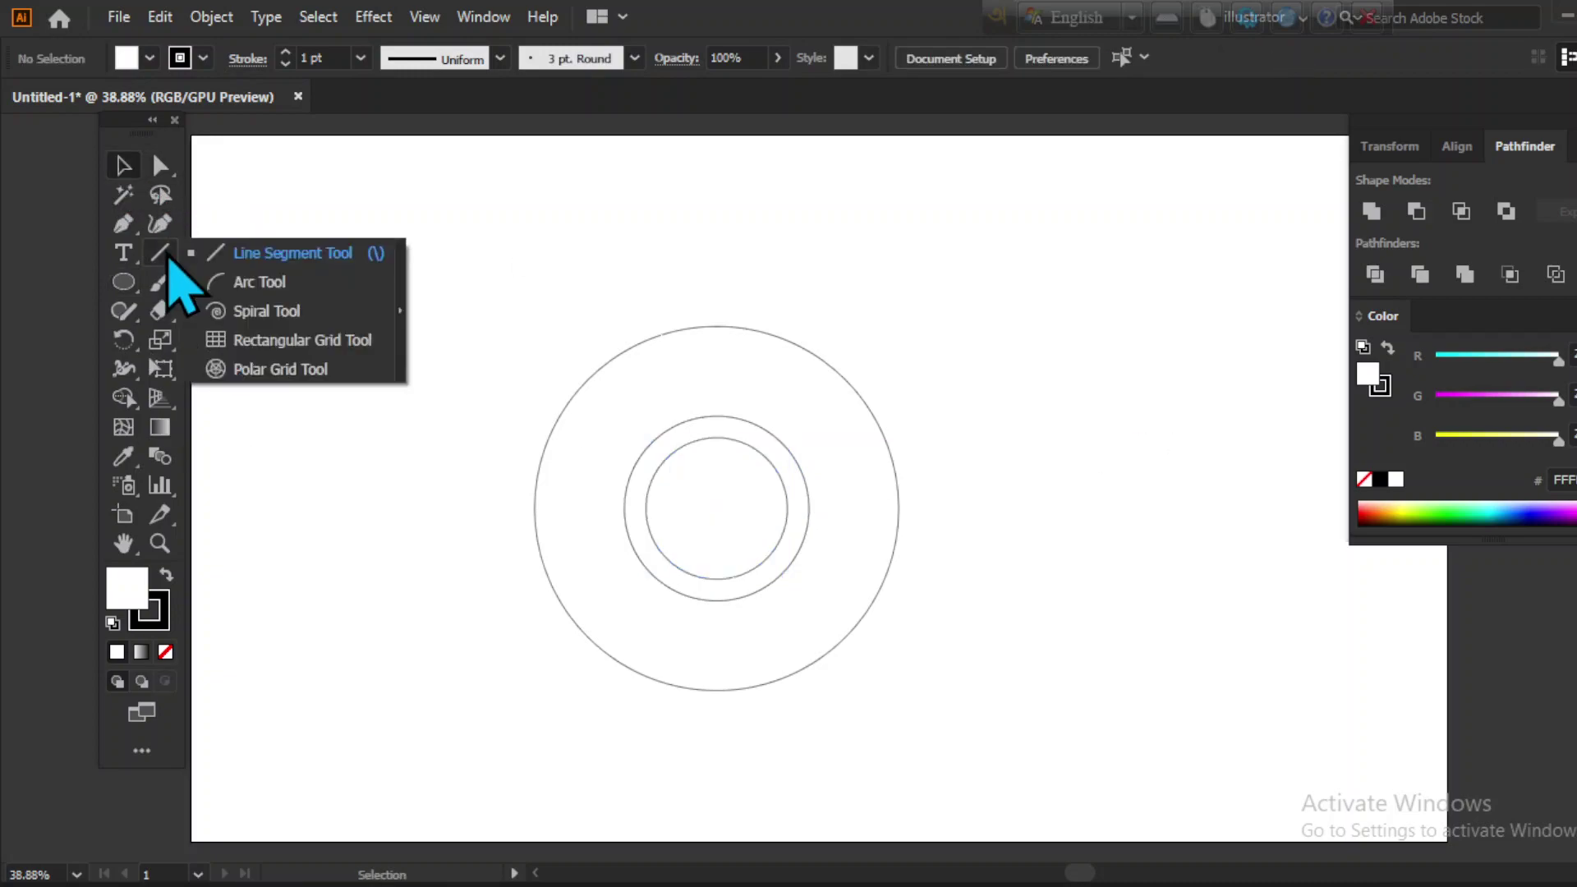
left_click(226, 253)
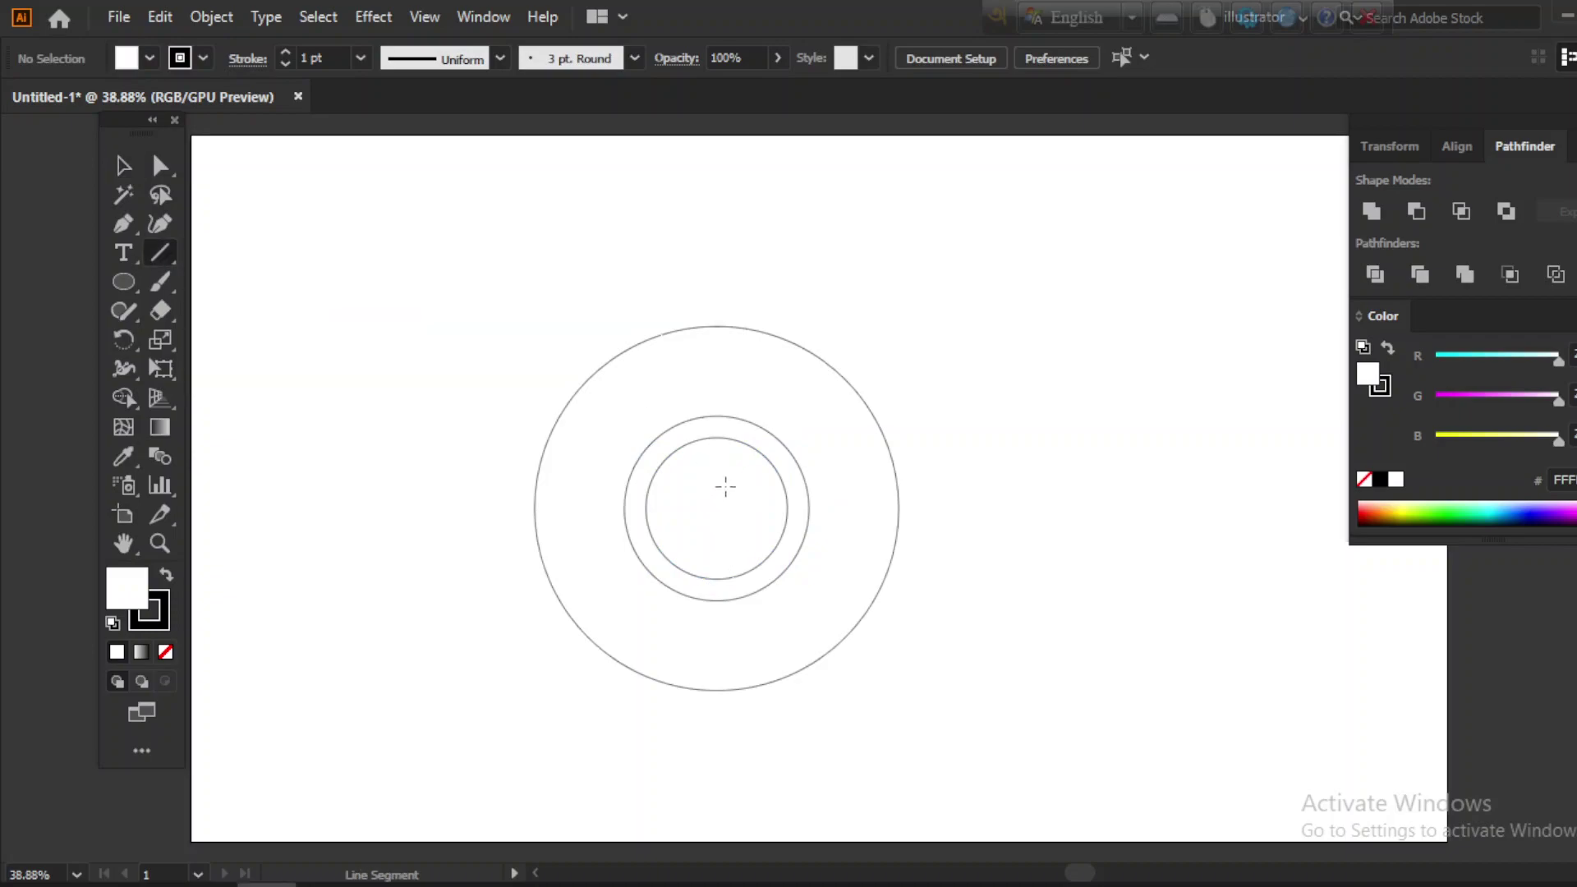
left_click_drag(716, 505, 997, 416)
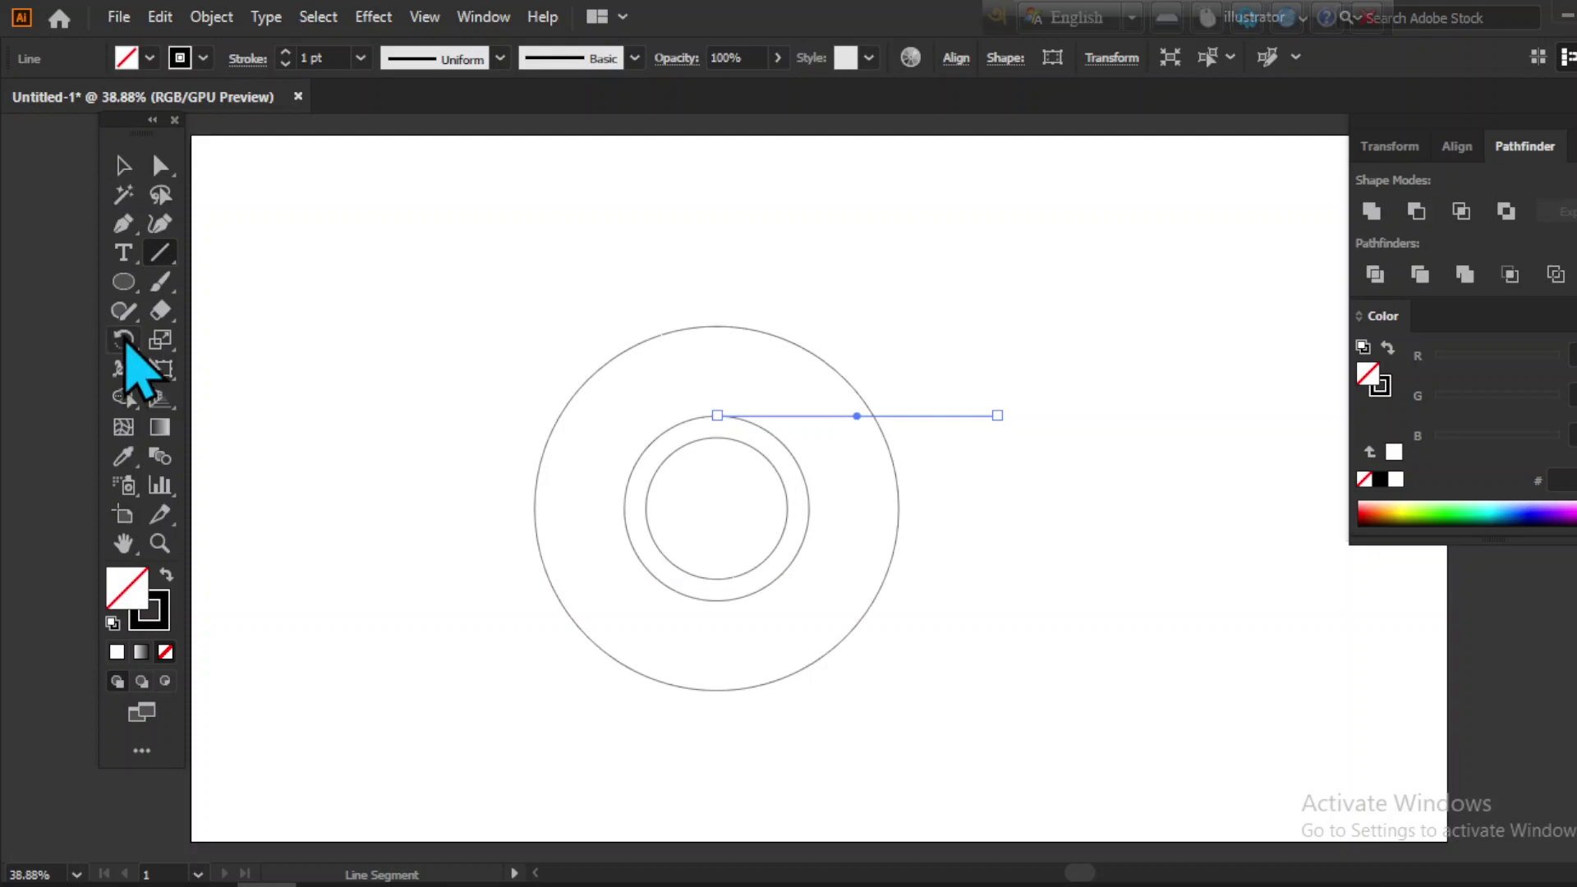
Make two rotated copies of the line at 120° intervals around the circles' common center
left_click(125, 341)
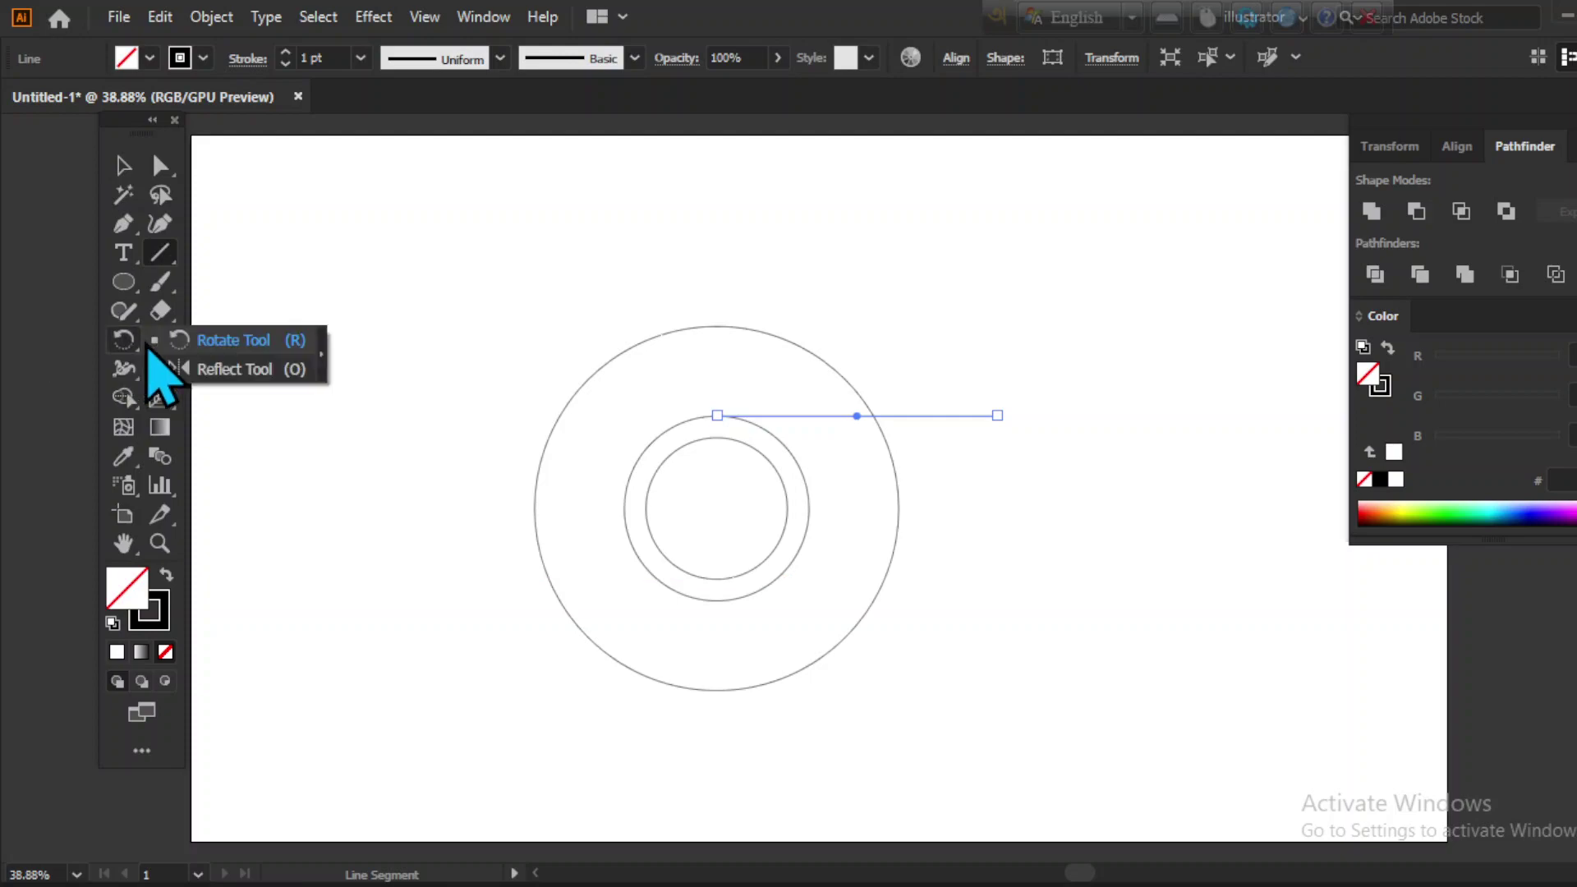
left_click(234, 340)
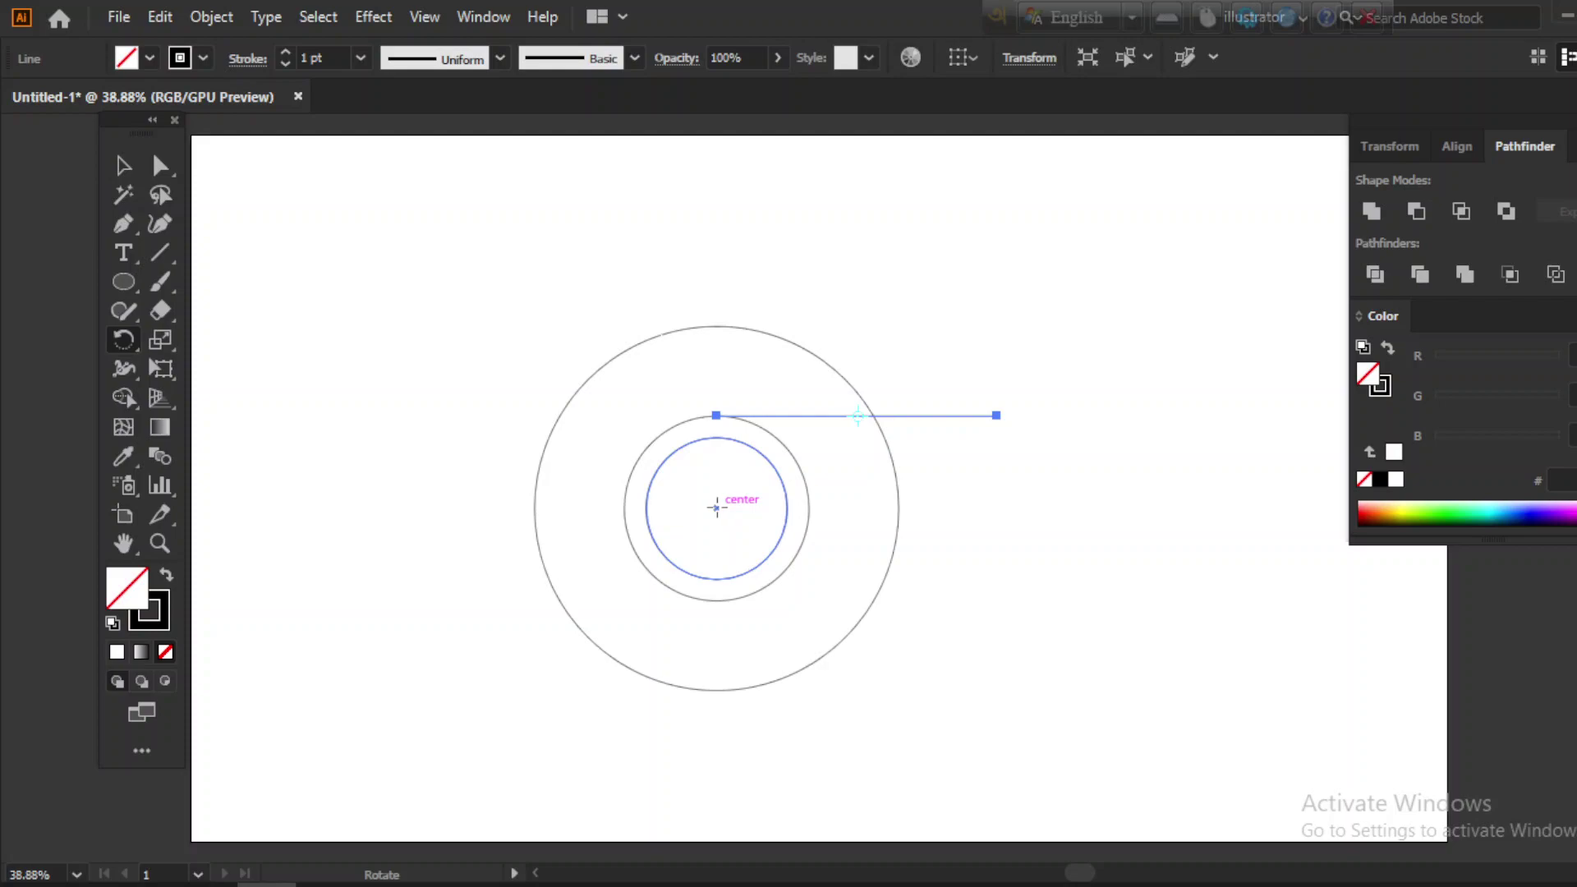
left_click(716, 507, "alt")
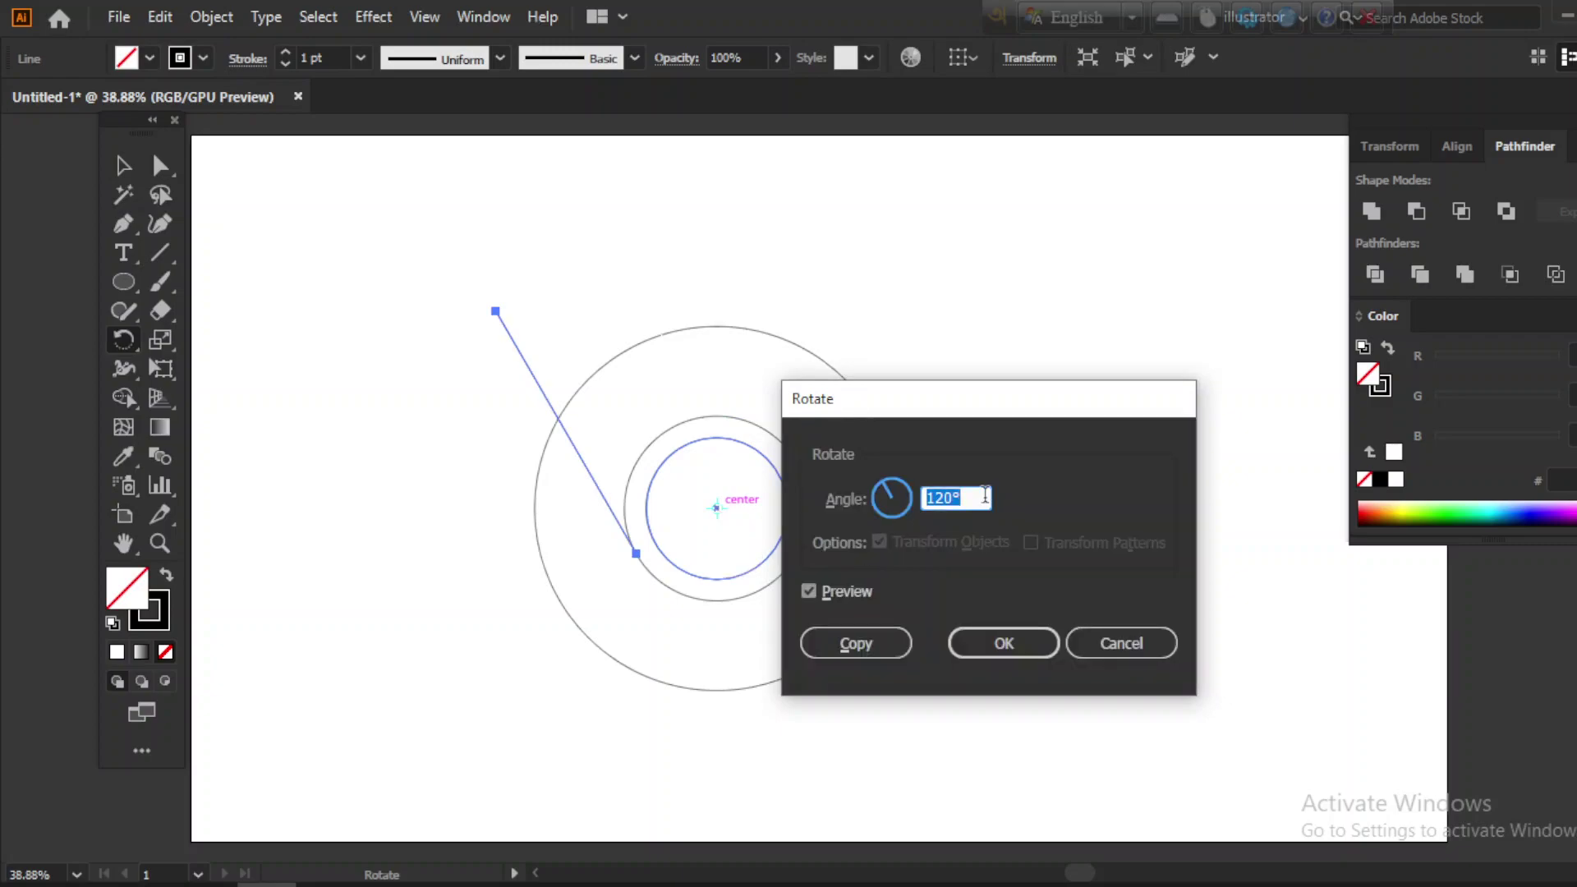
left_click(976, 495)
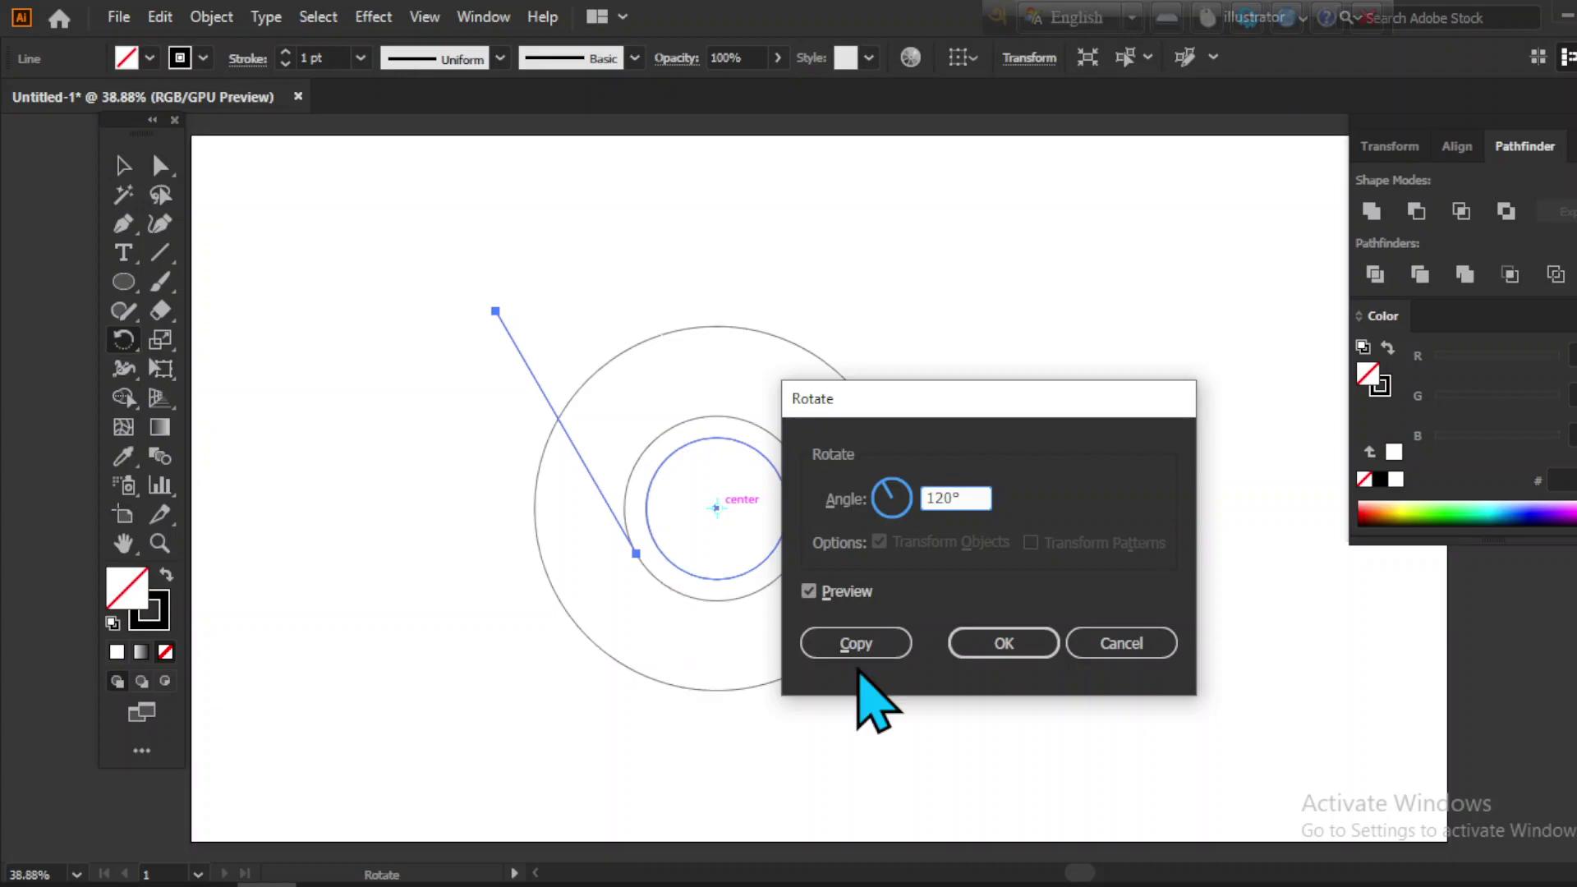
left_click(871, 640)
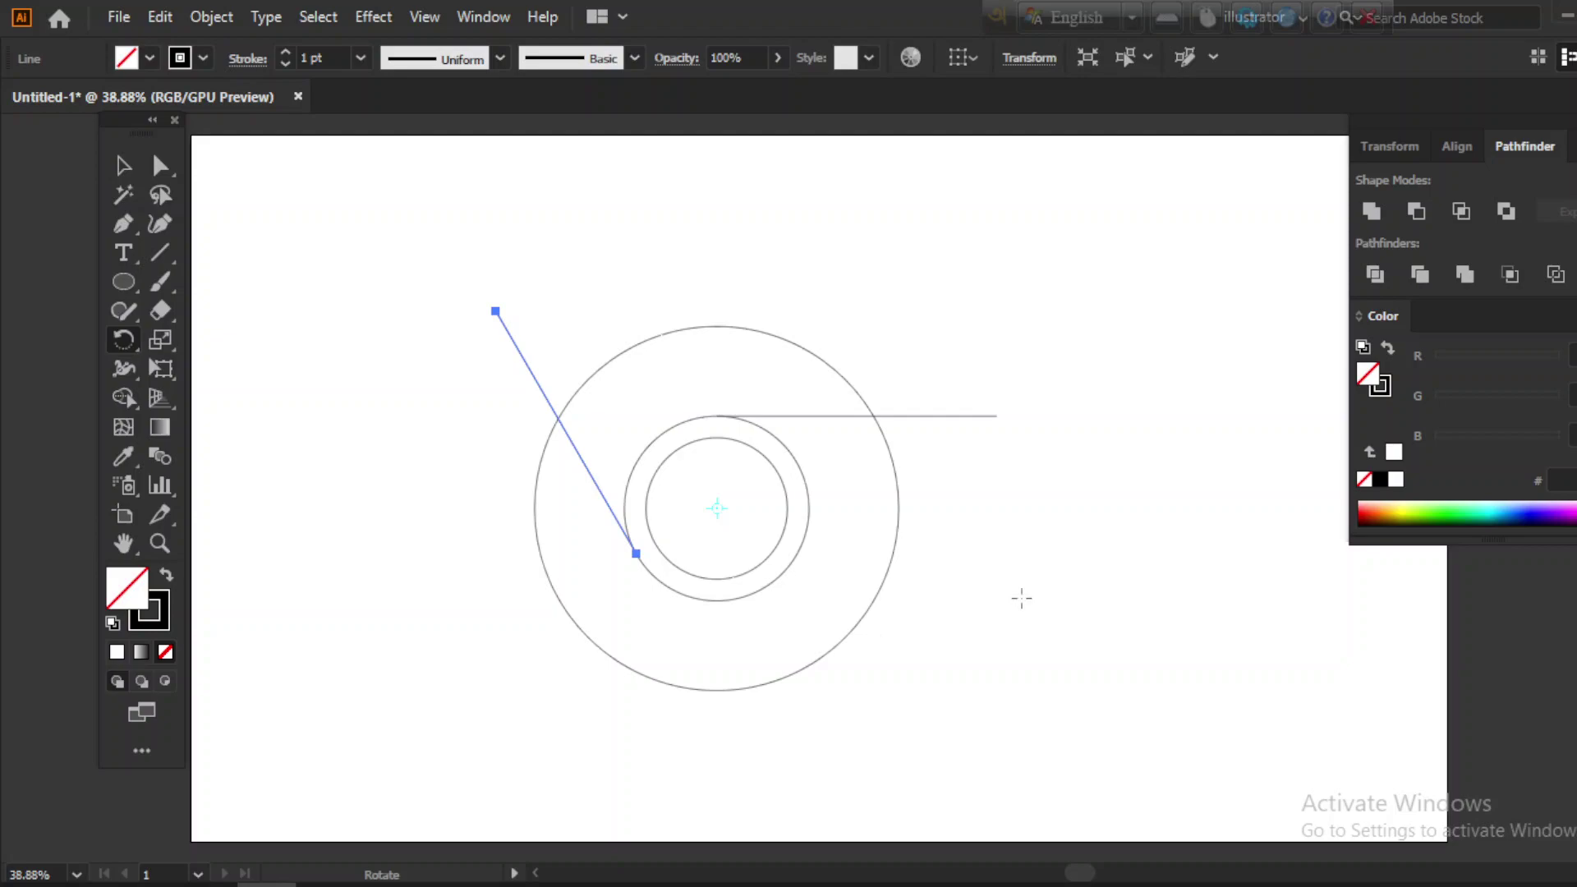
key("ctrl+d")
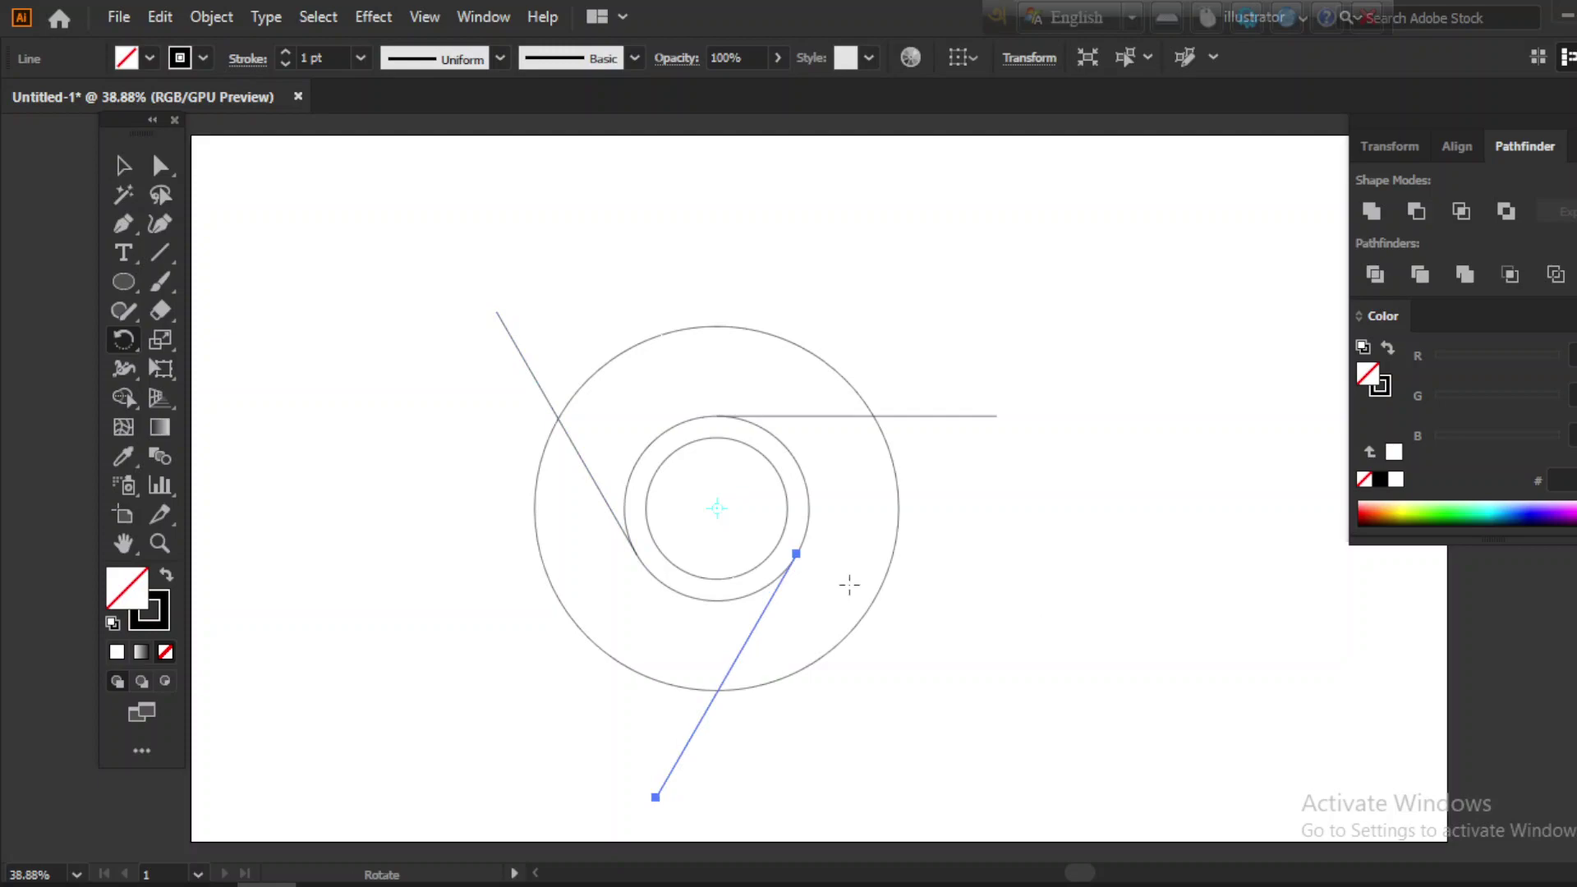
Divide all the circles and lines with Pathfinder and ungroup the resulting pieces
left_click(127, 168)
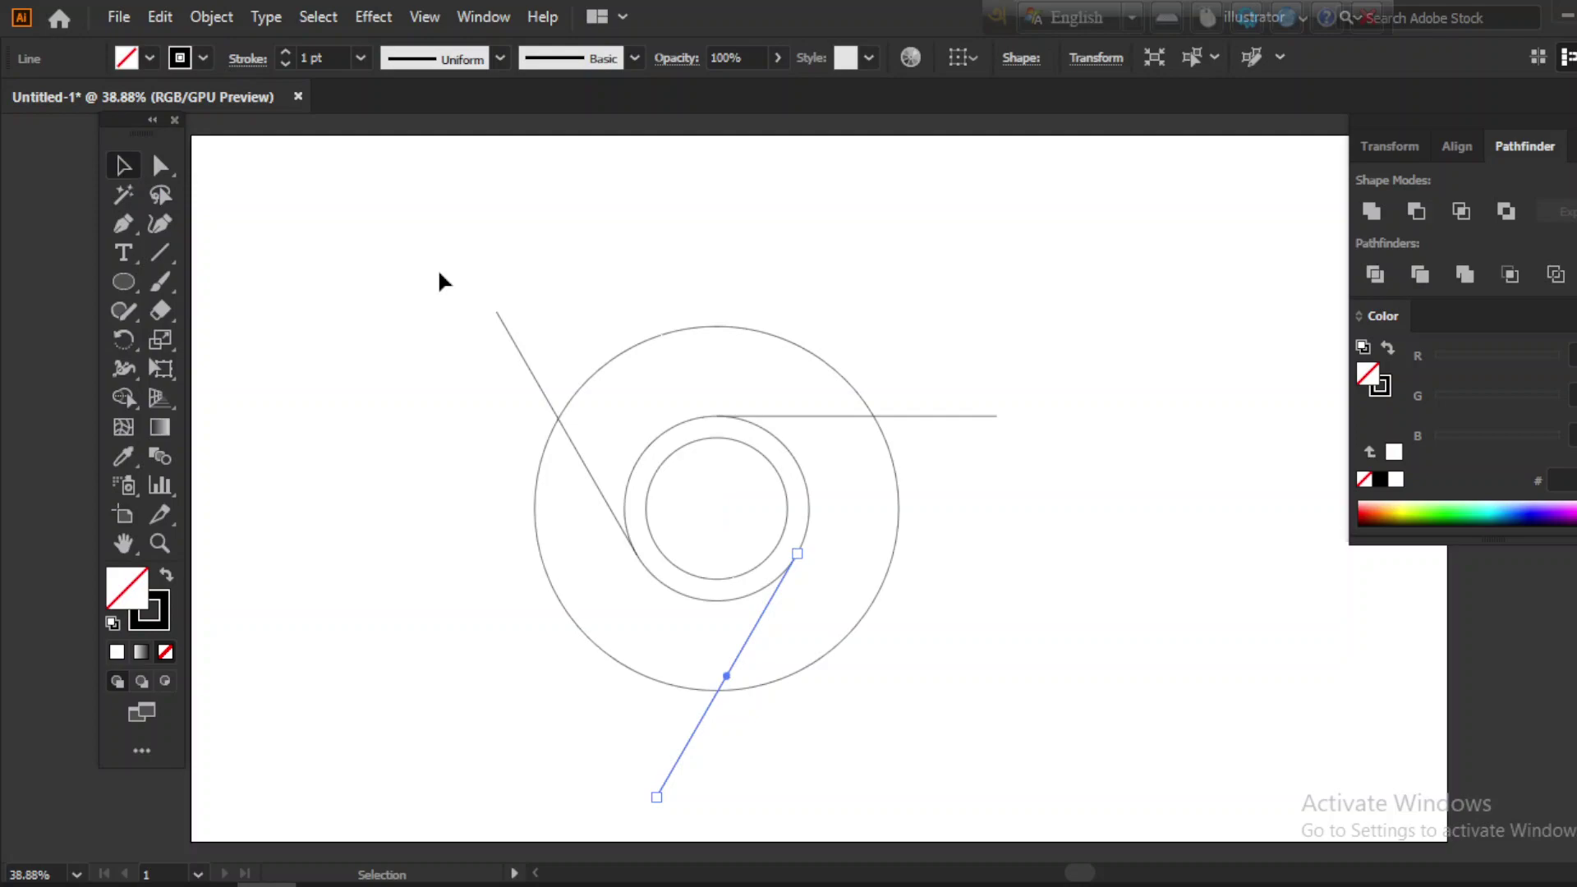
left_click_drag(404, 276, 1148, 827)
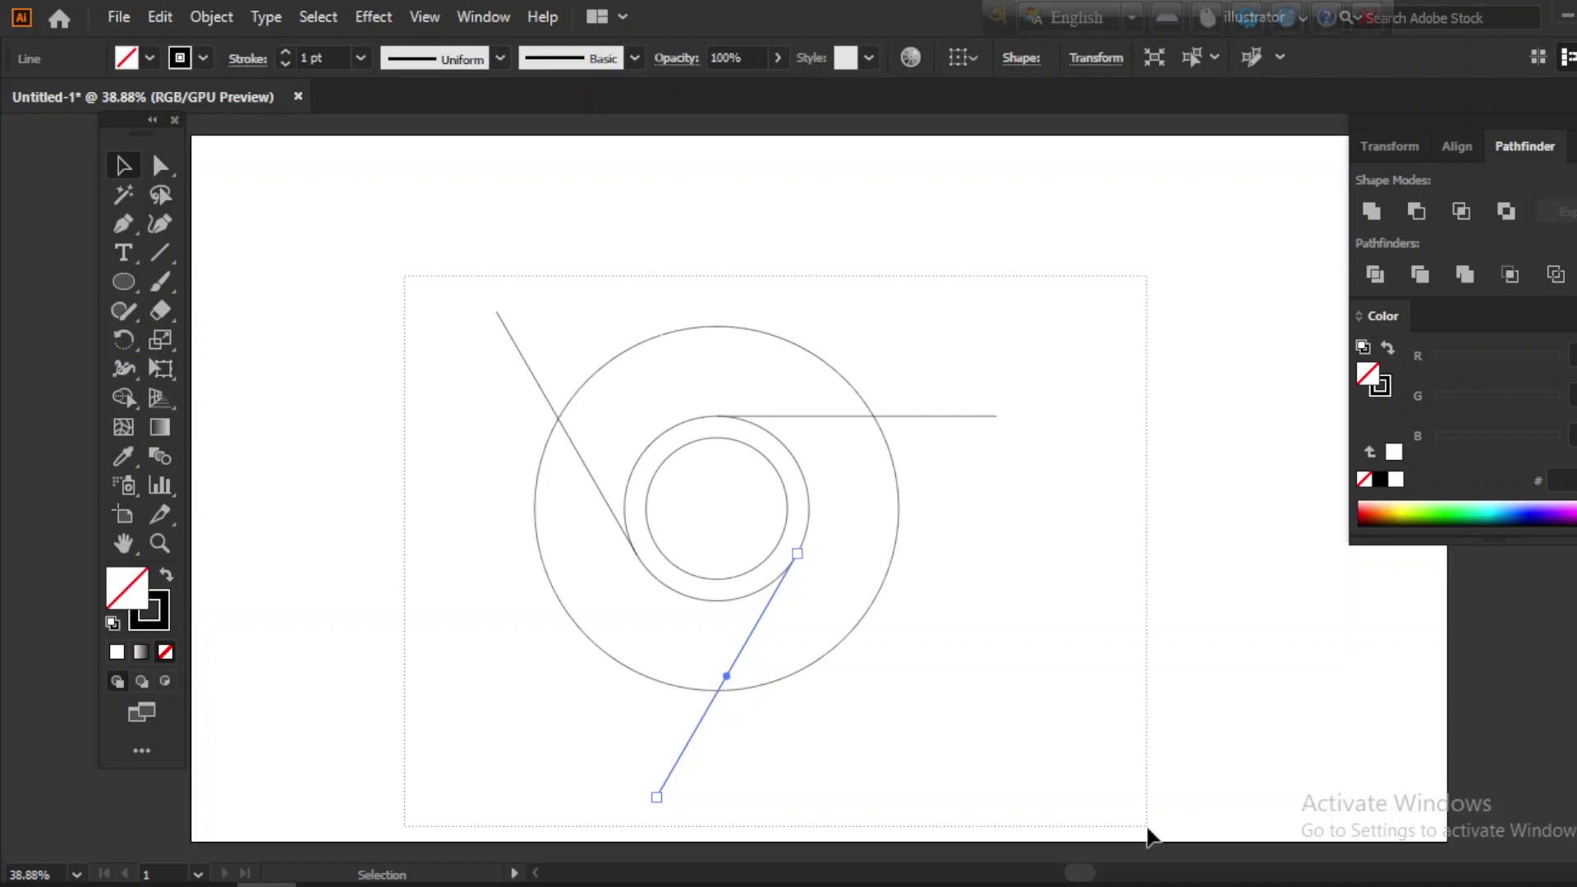
left_click_drag(1149, 829, 1149, 830)
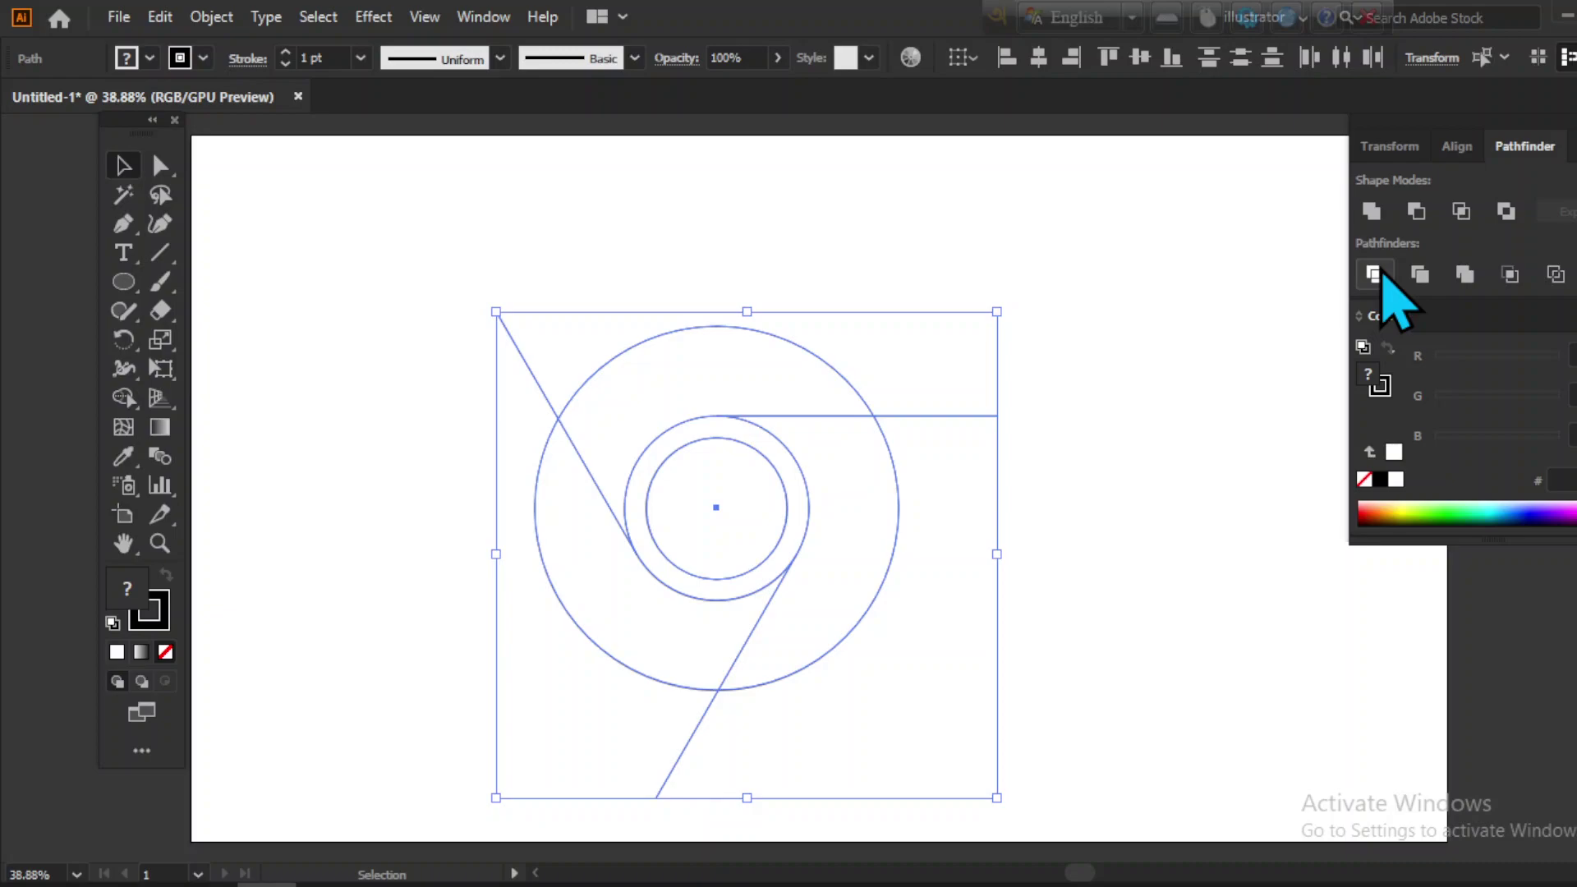
left_click(1377, 275)
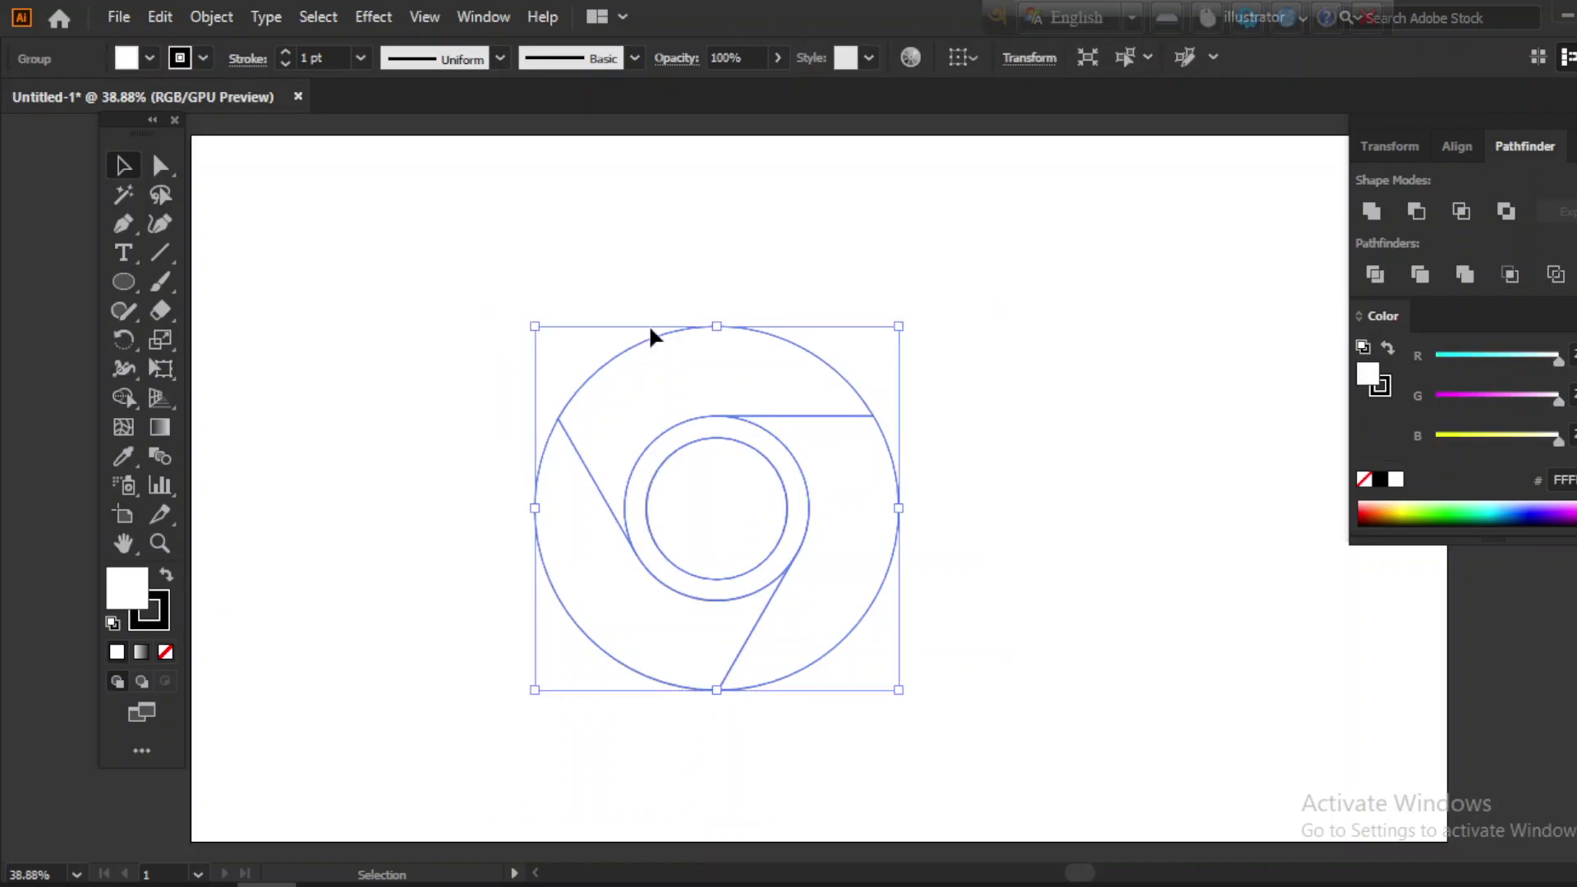
left_click(410, 293)
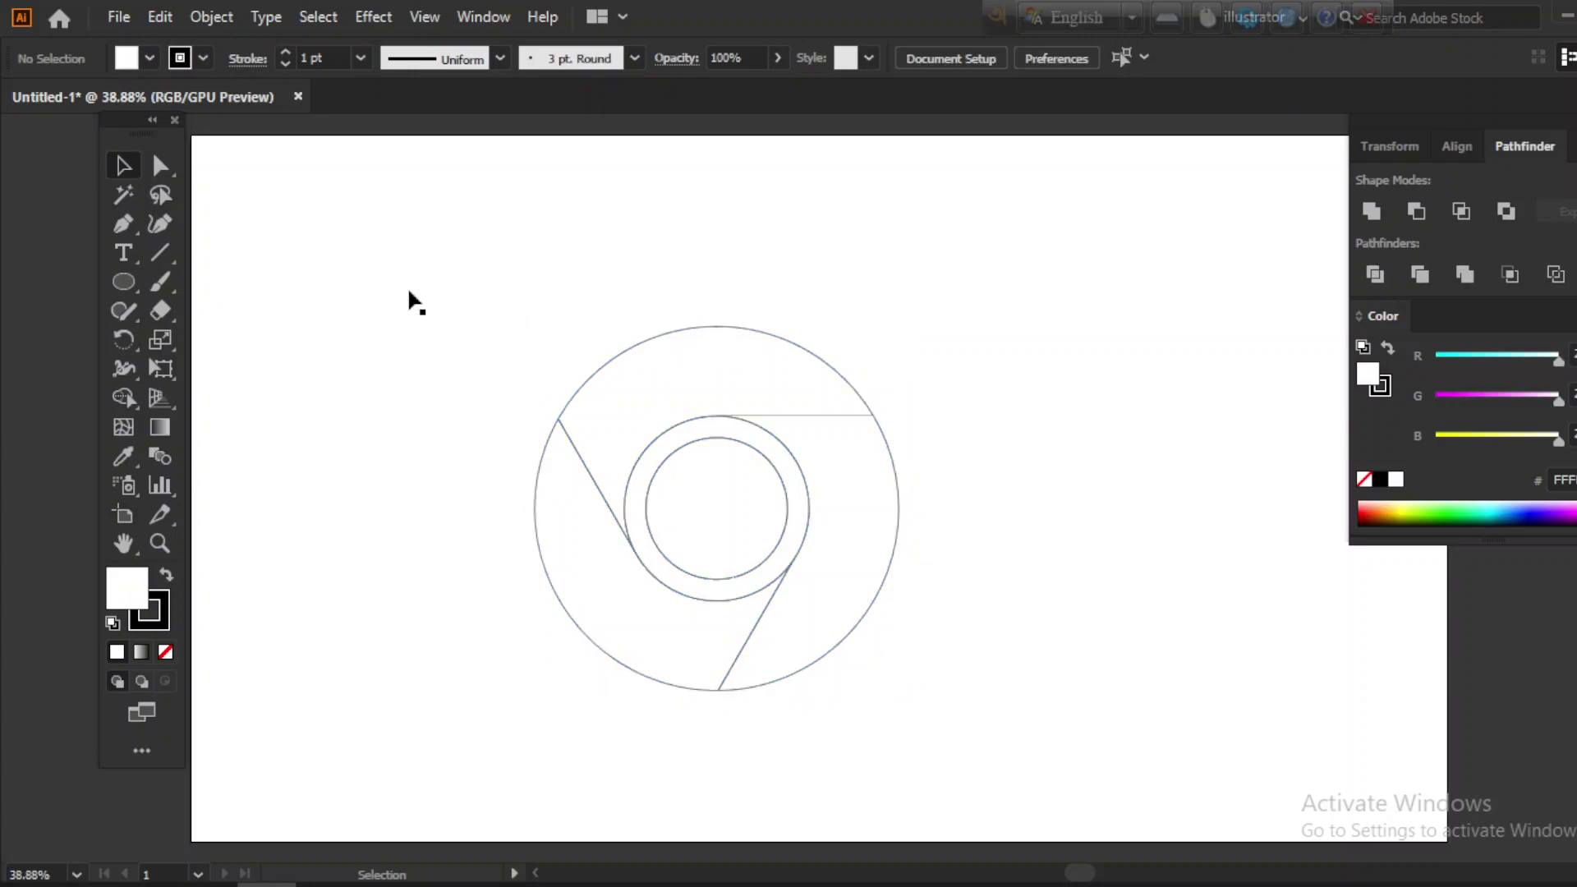
left_click_drag(541, 304, 977, 732)
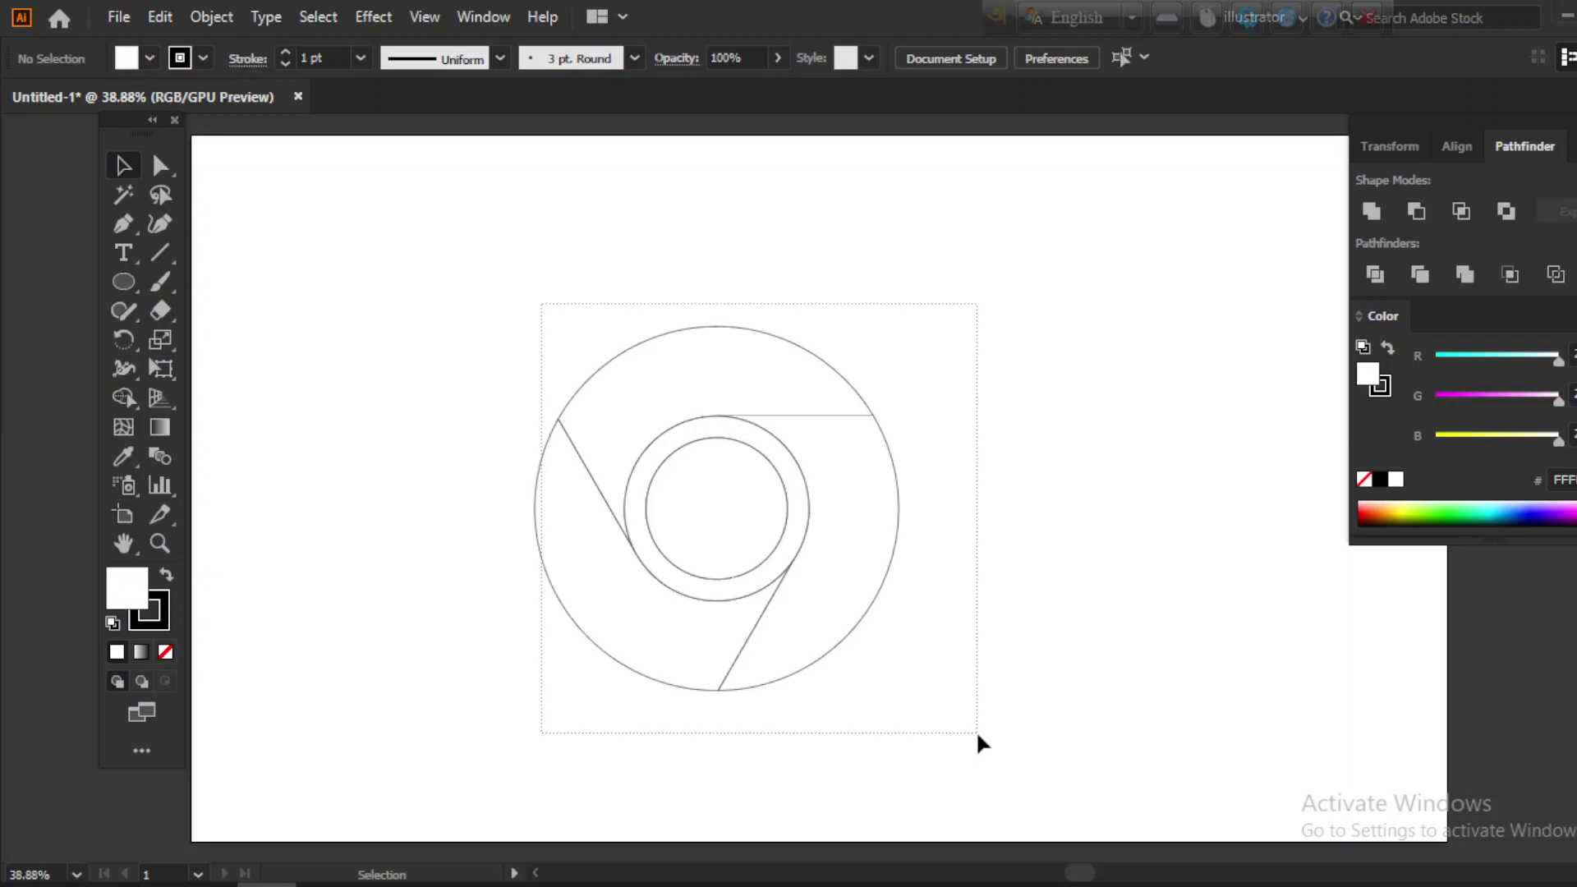
left_click_drag(976, 732, 355, 333)
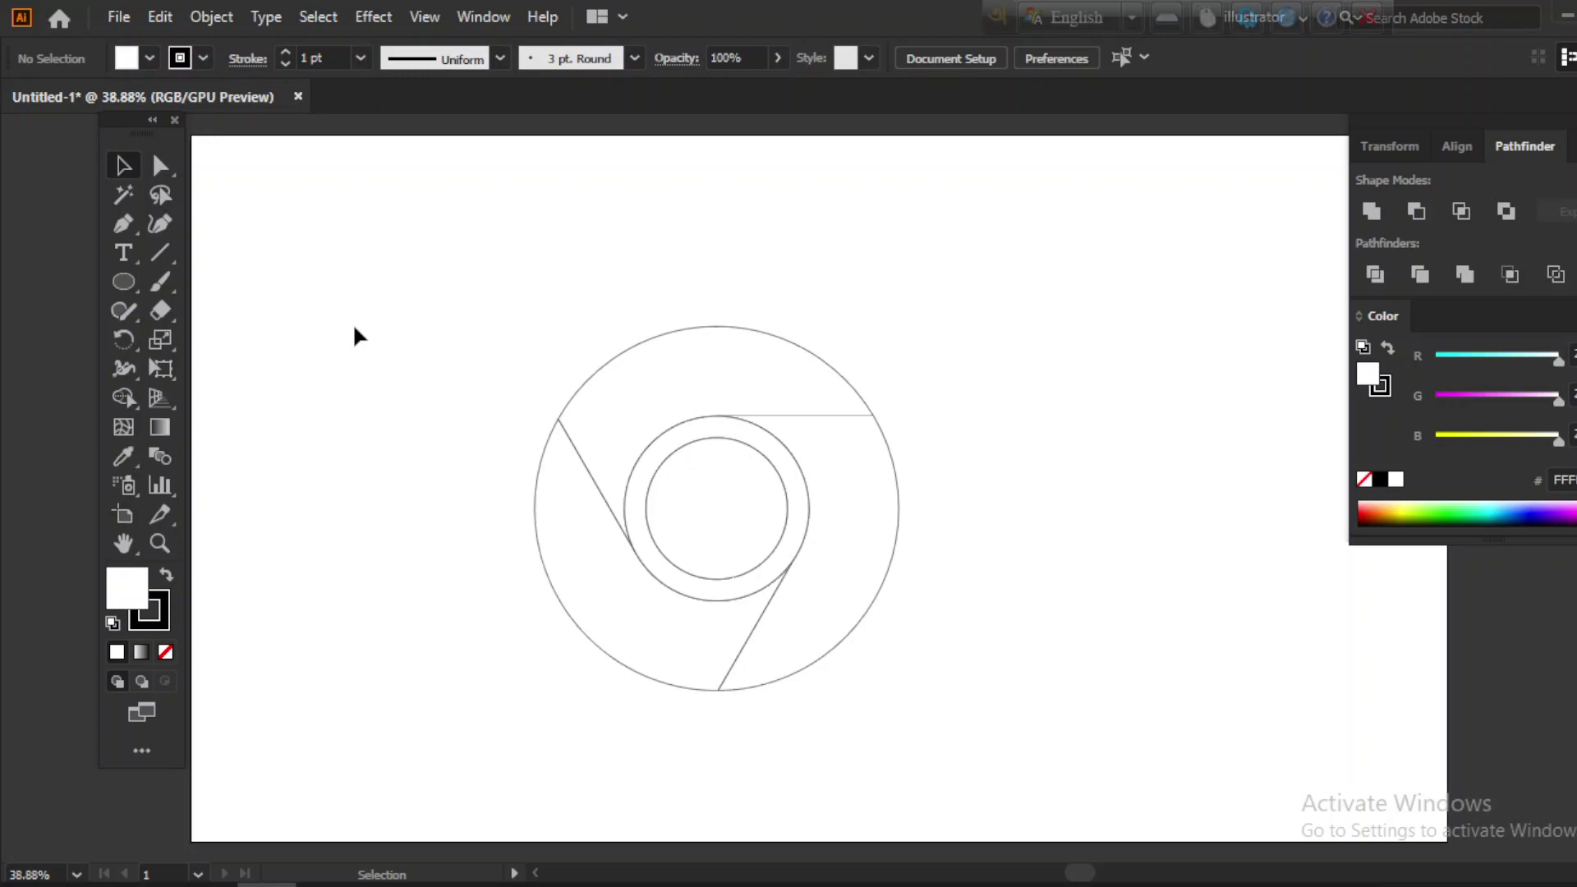
Fill the innermost circle with light blue and the upper ring segment with red
left_click(707, 513)
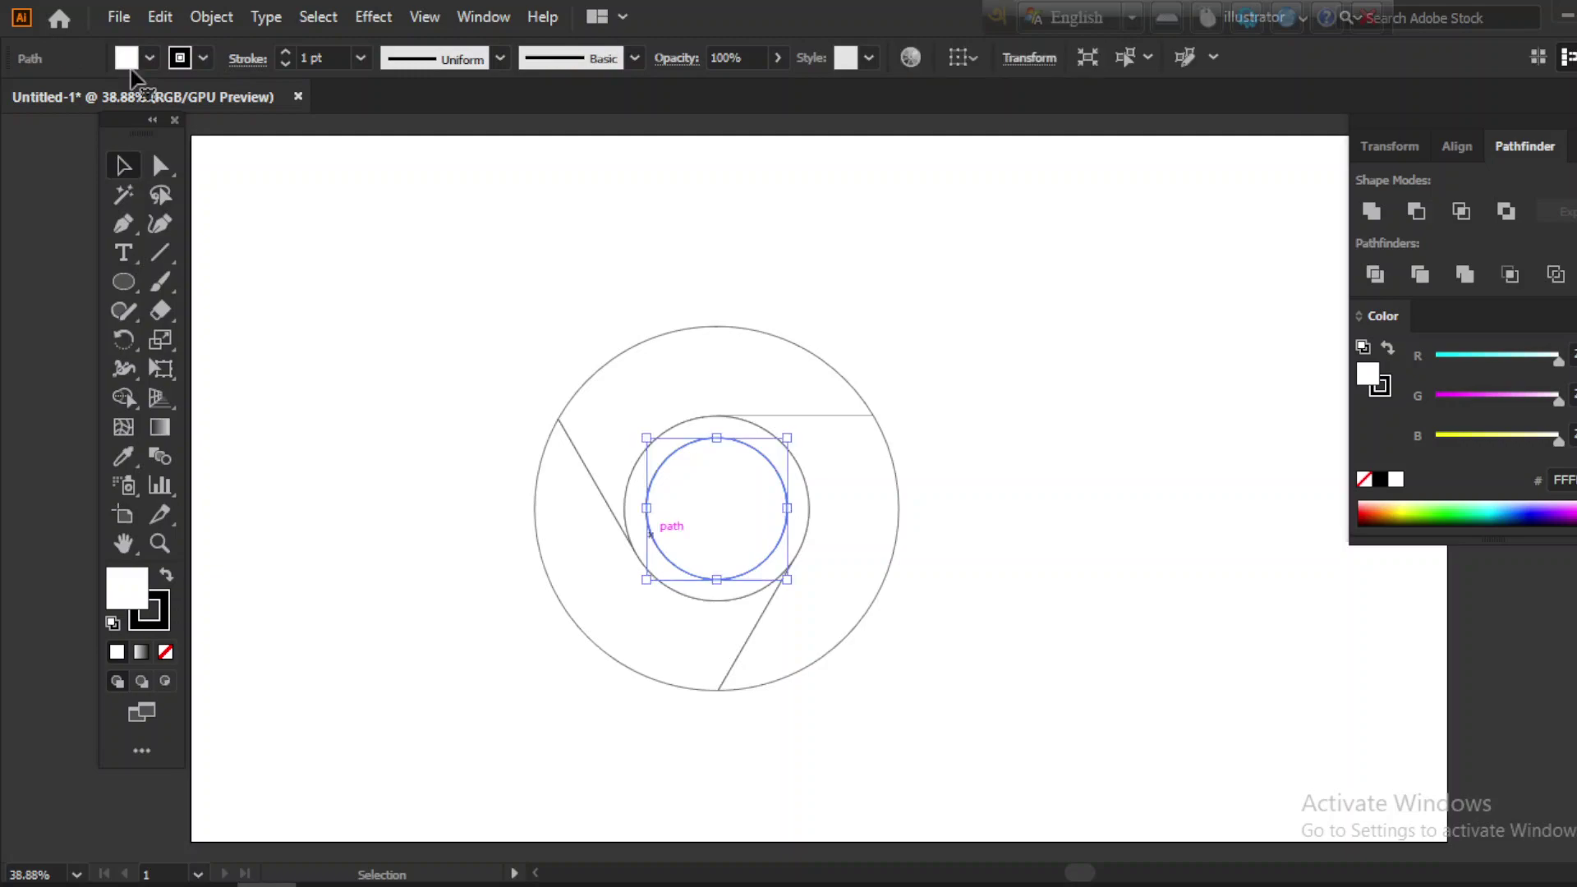
left_click(128, 59)
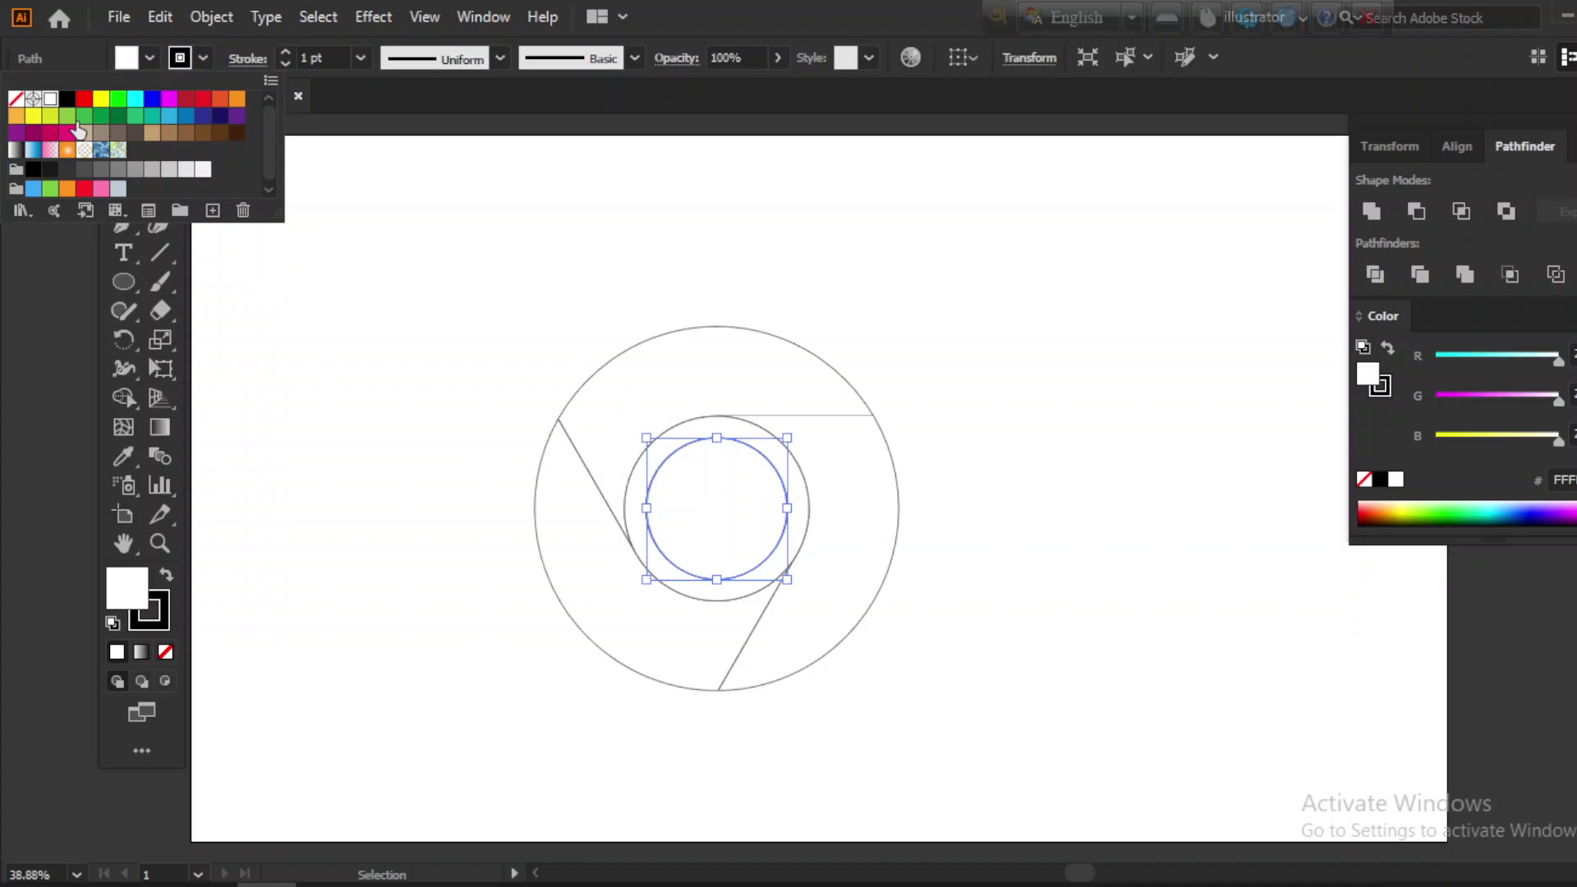
left_click(33, 188)
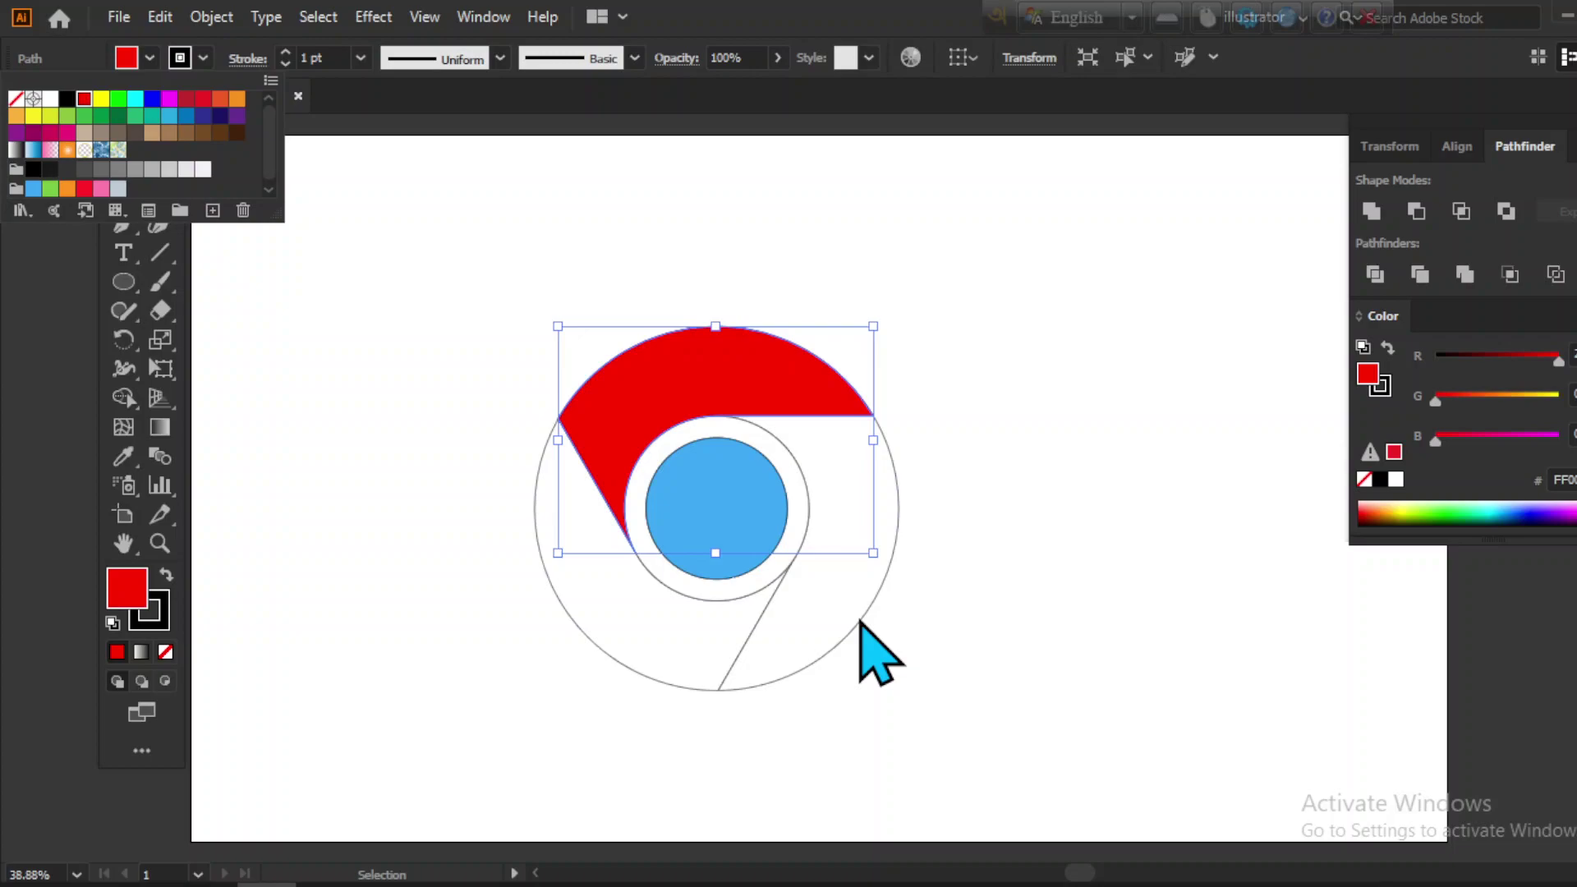
Fill the right ring segment with orange and the lower-left ring segment with light green
left_click(860, 621)
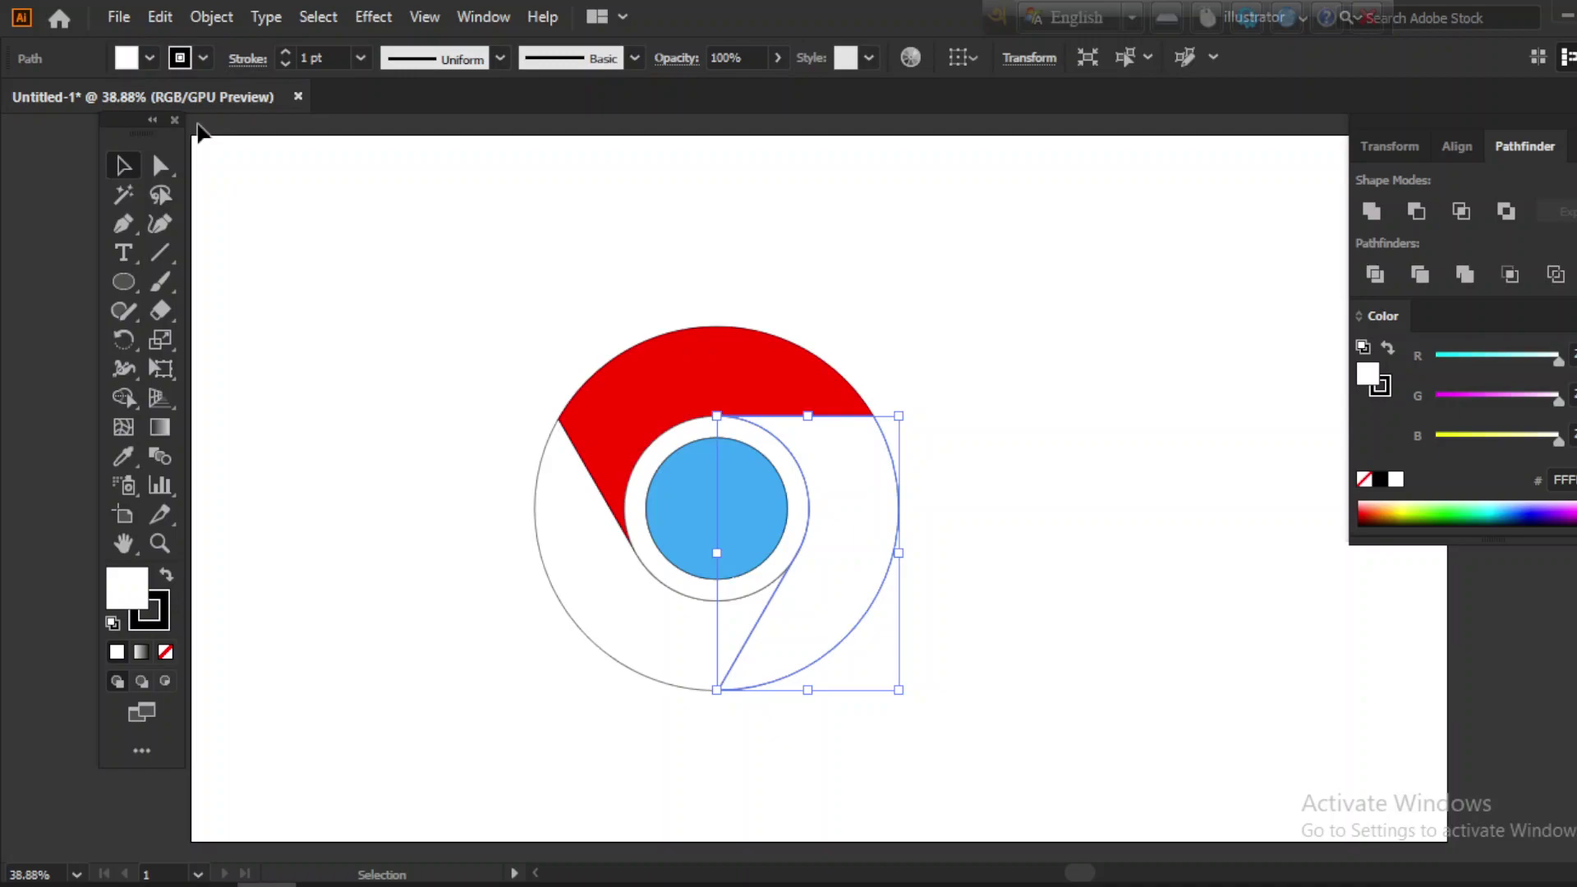
left_click(149, 58)
left_click(15, 118)
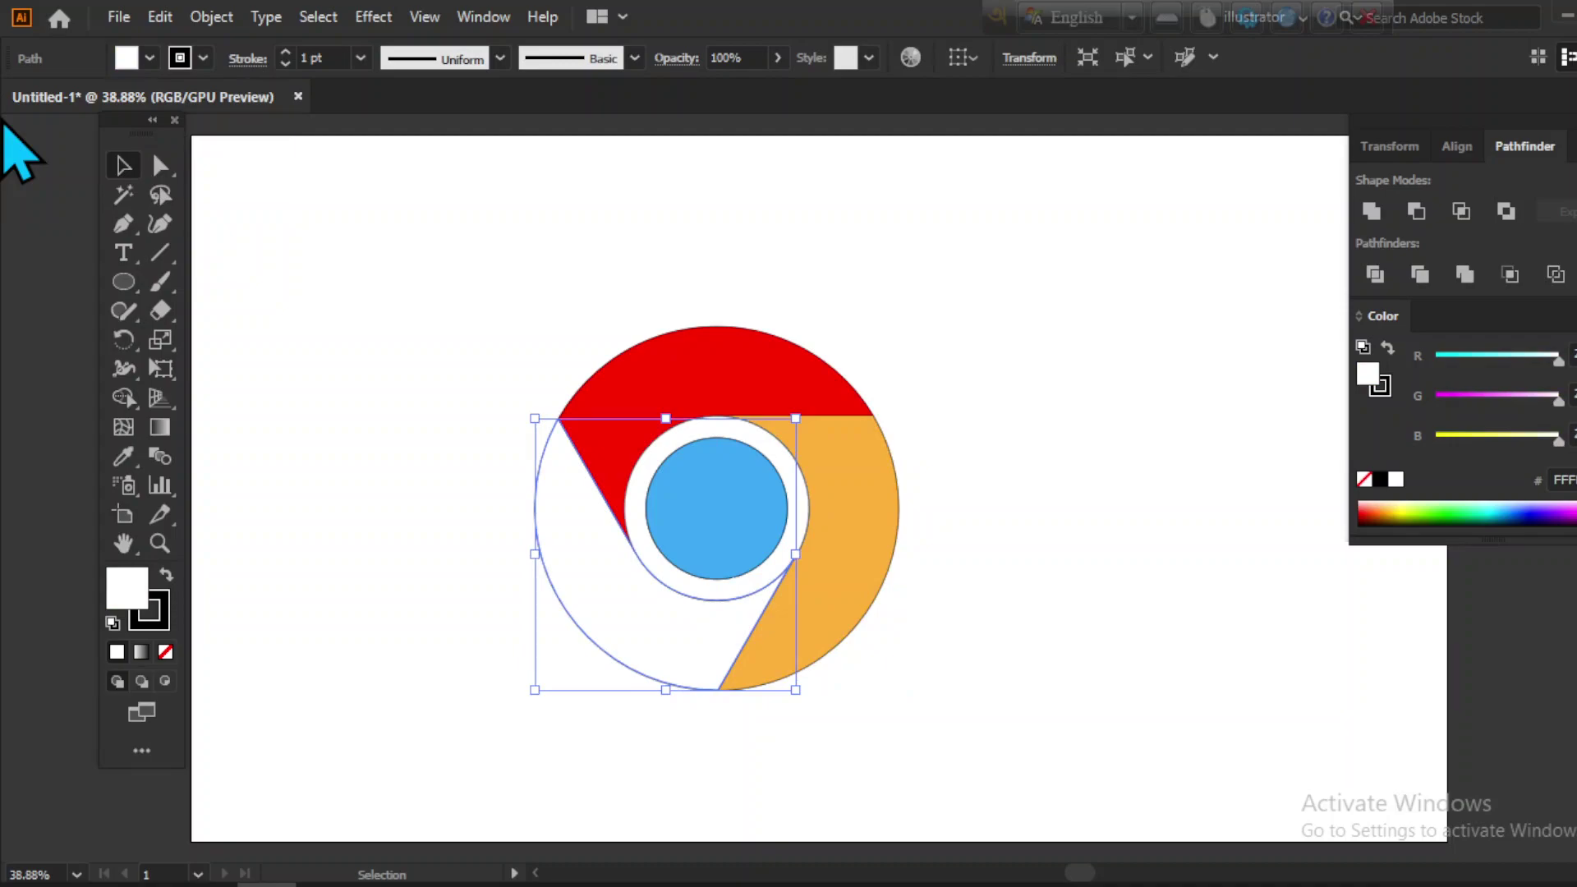
left_click(149, 58)
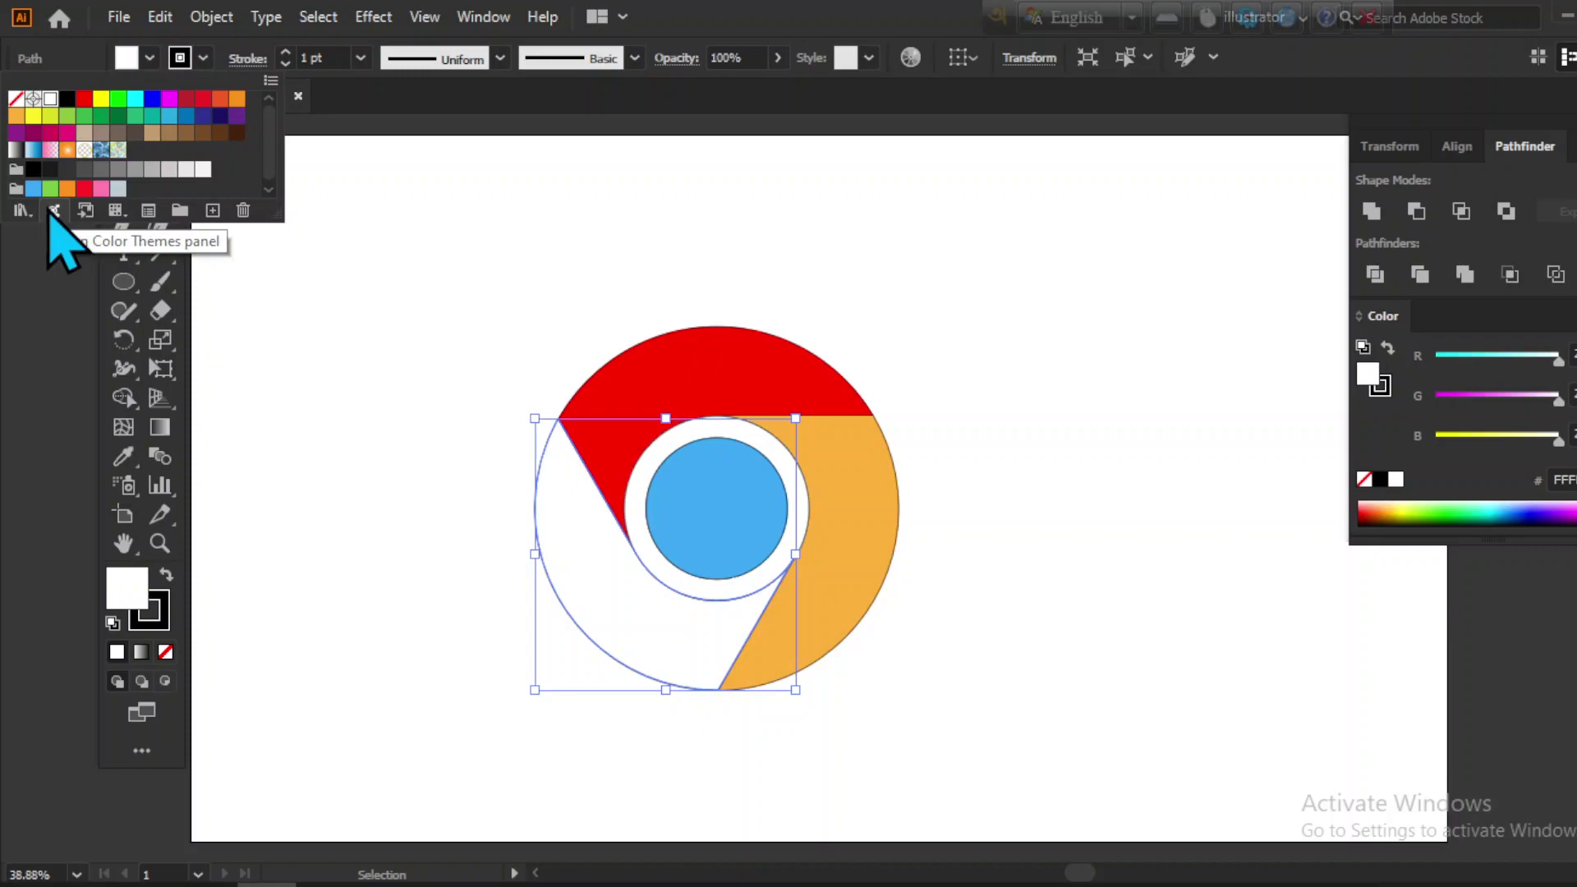
left_click(50, 189)
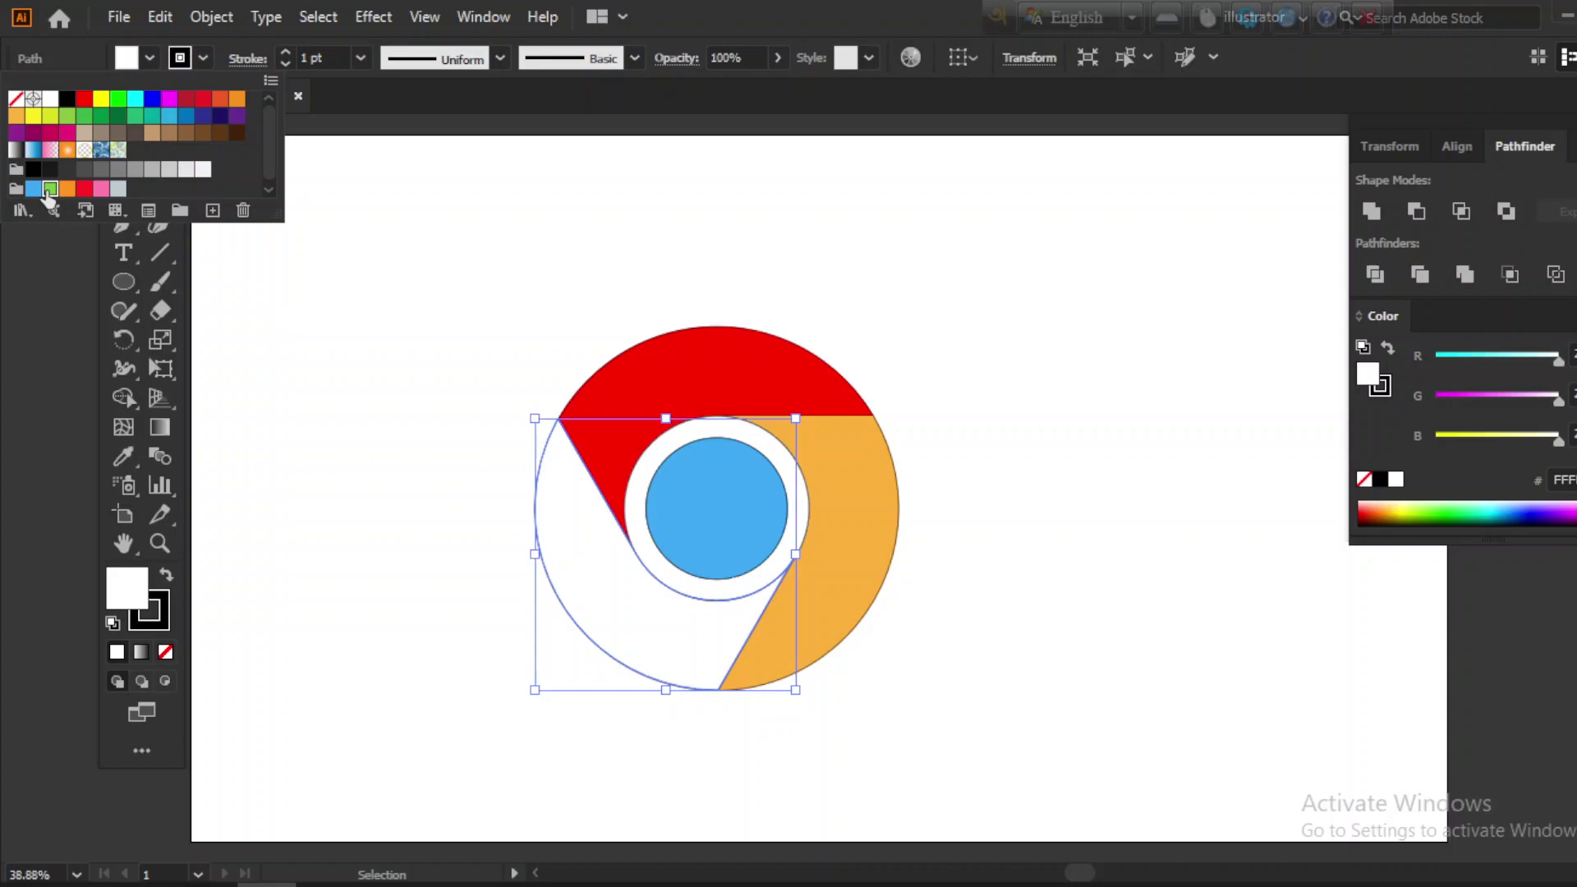
double_click(50, 189)
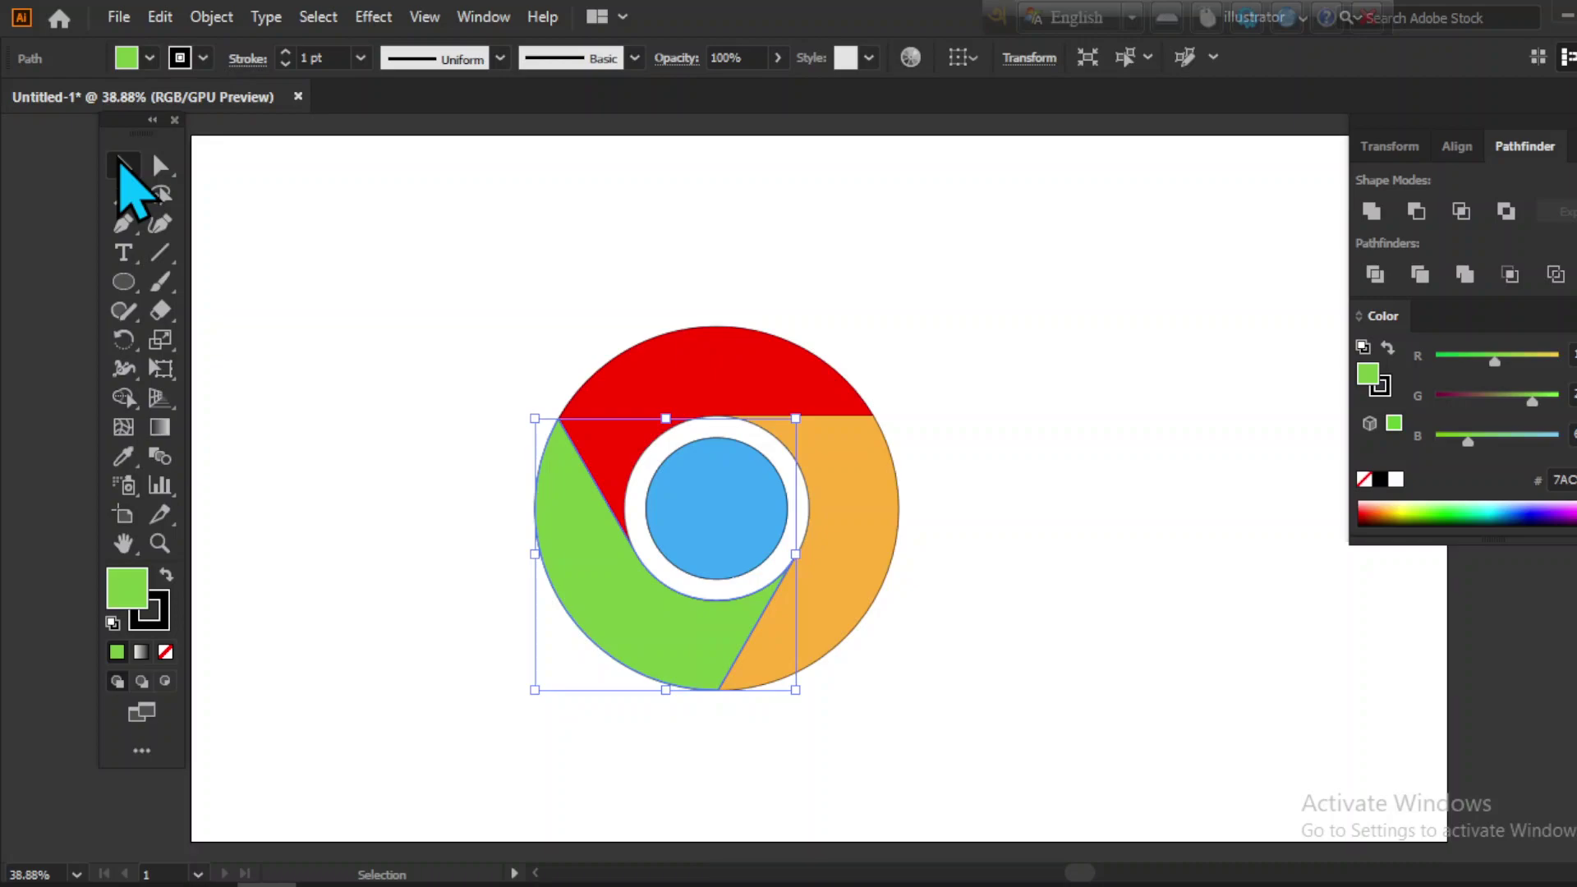
Set the stroke weight of all the logo pieces to 0.25 pt
key("ctrl+a")
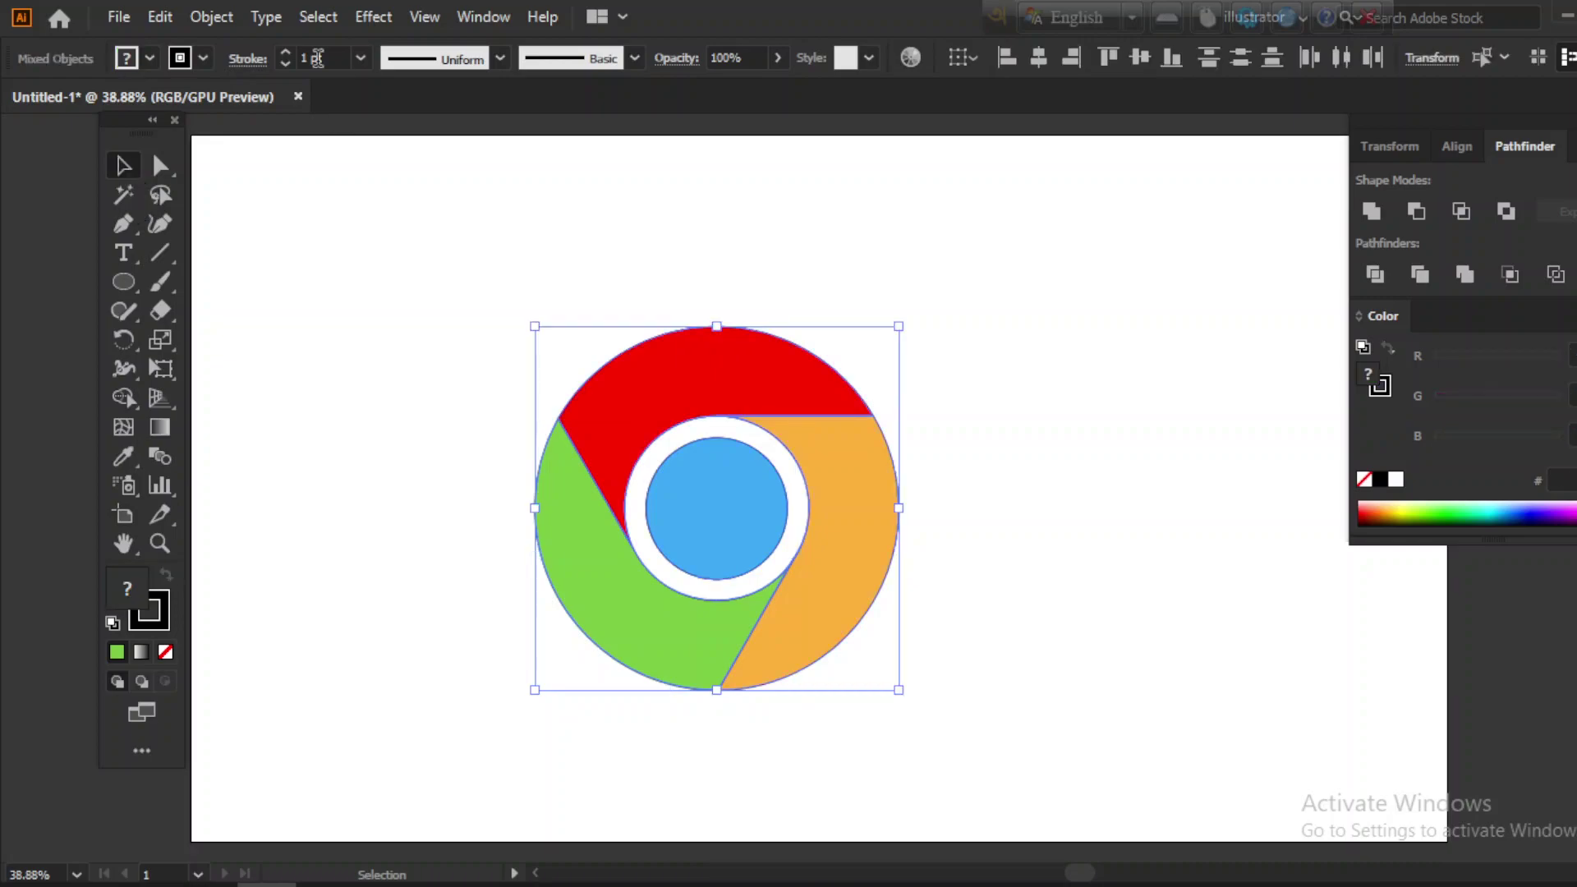
left_click(361, 58)
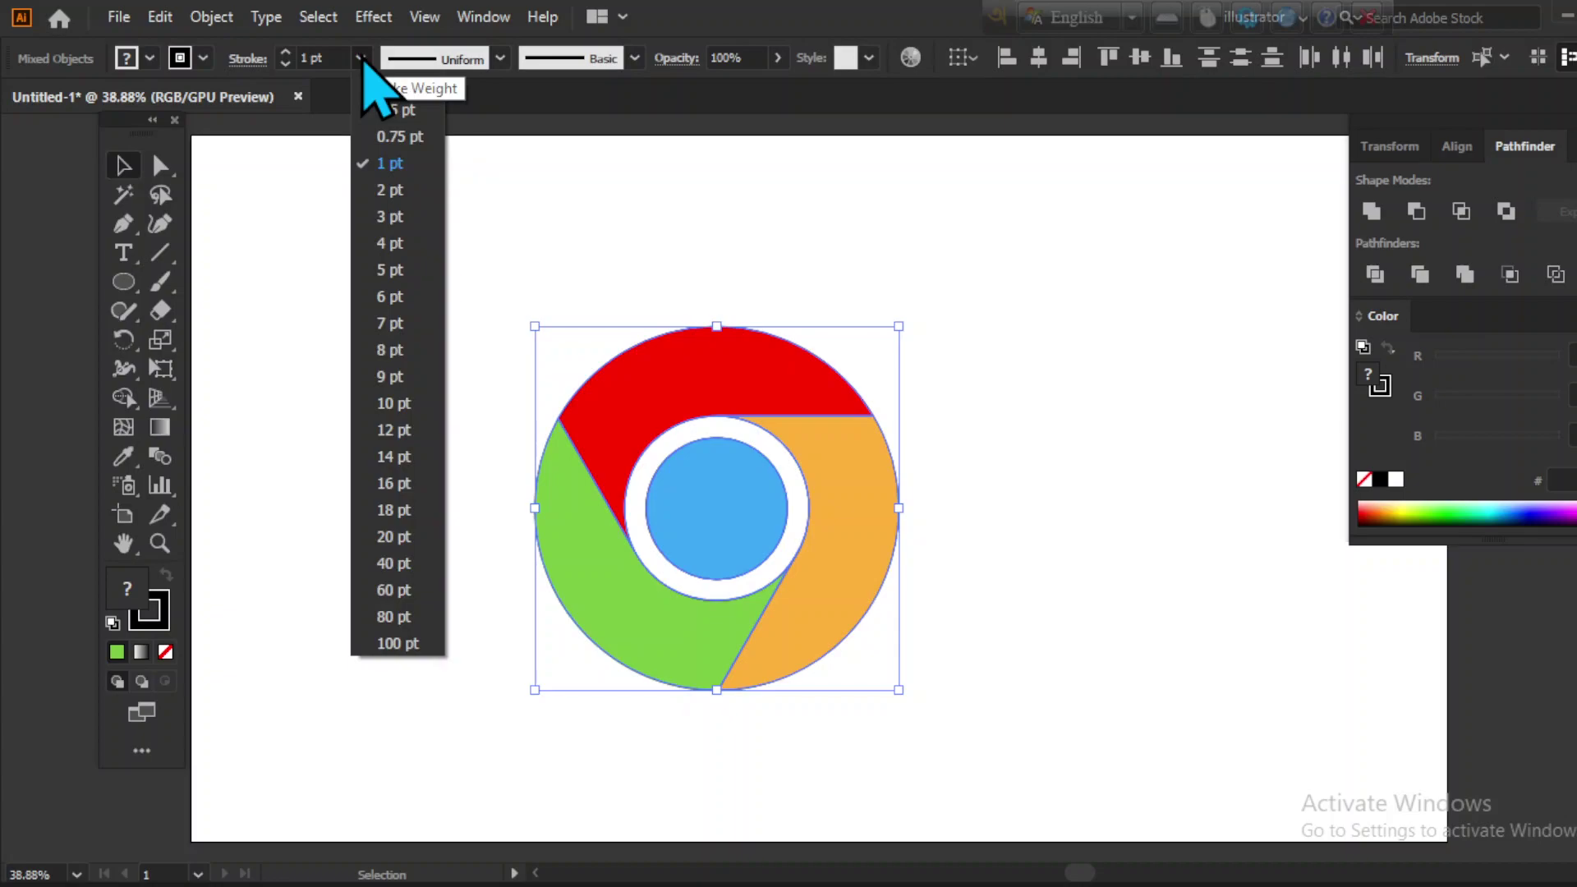
left_click(396, 110)
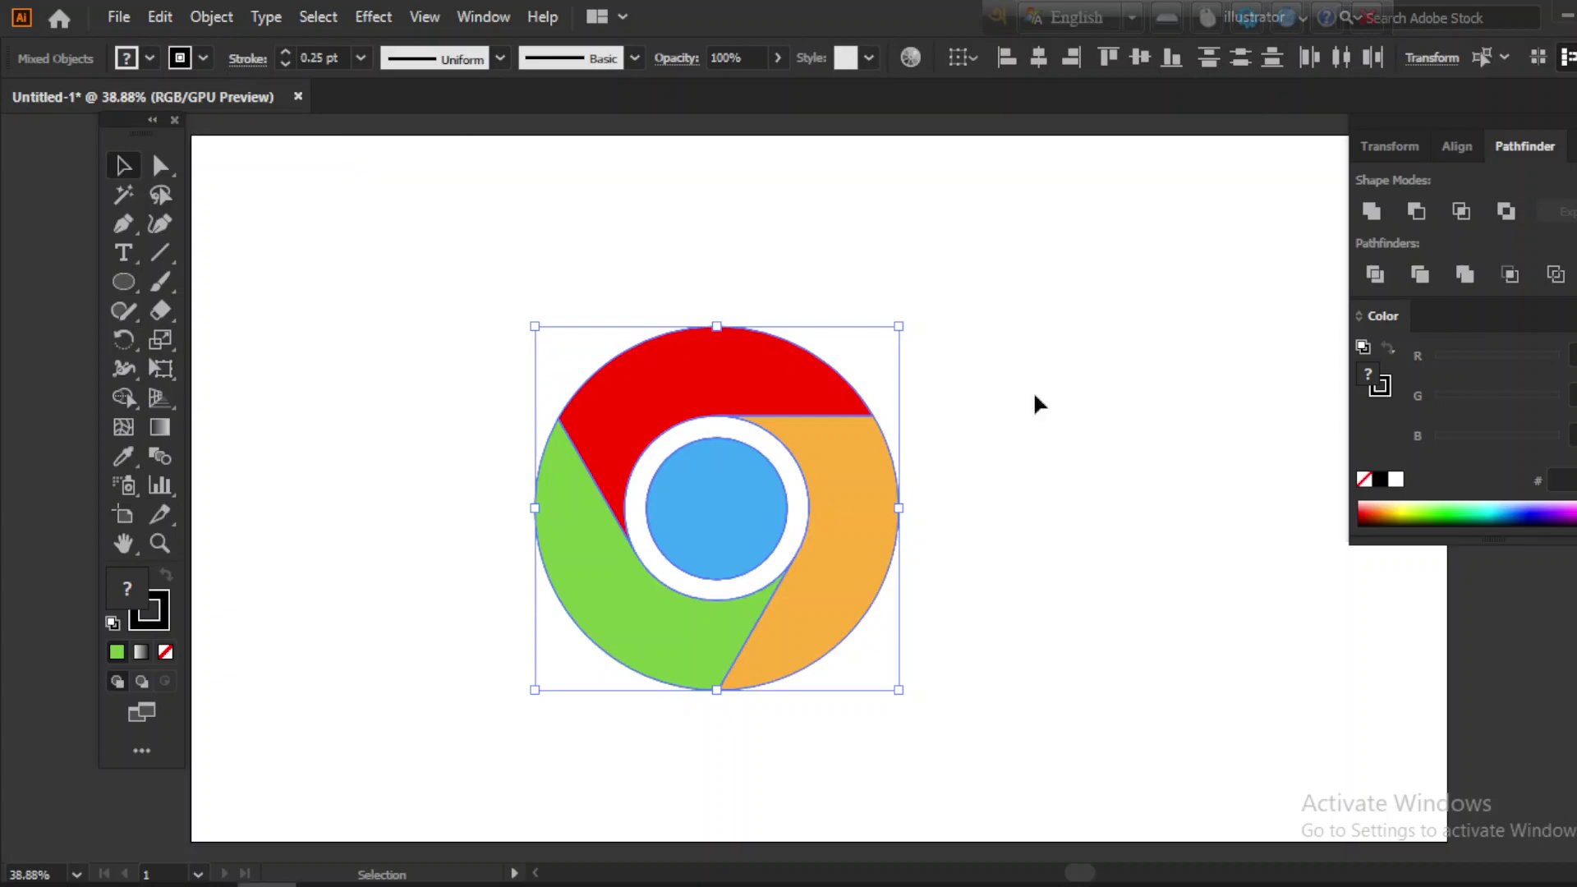
left_click(1034, 392)
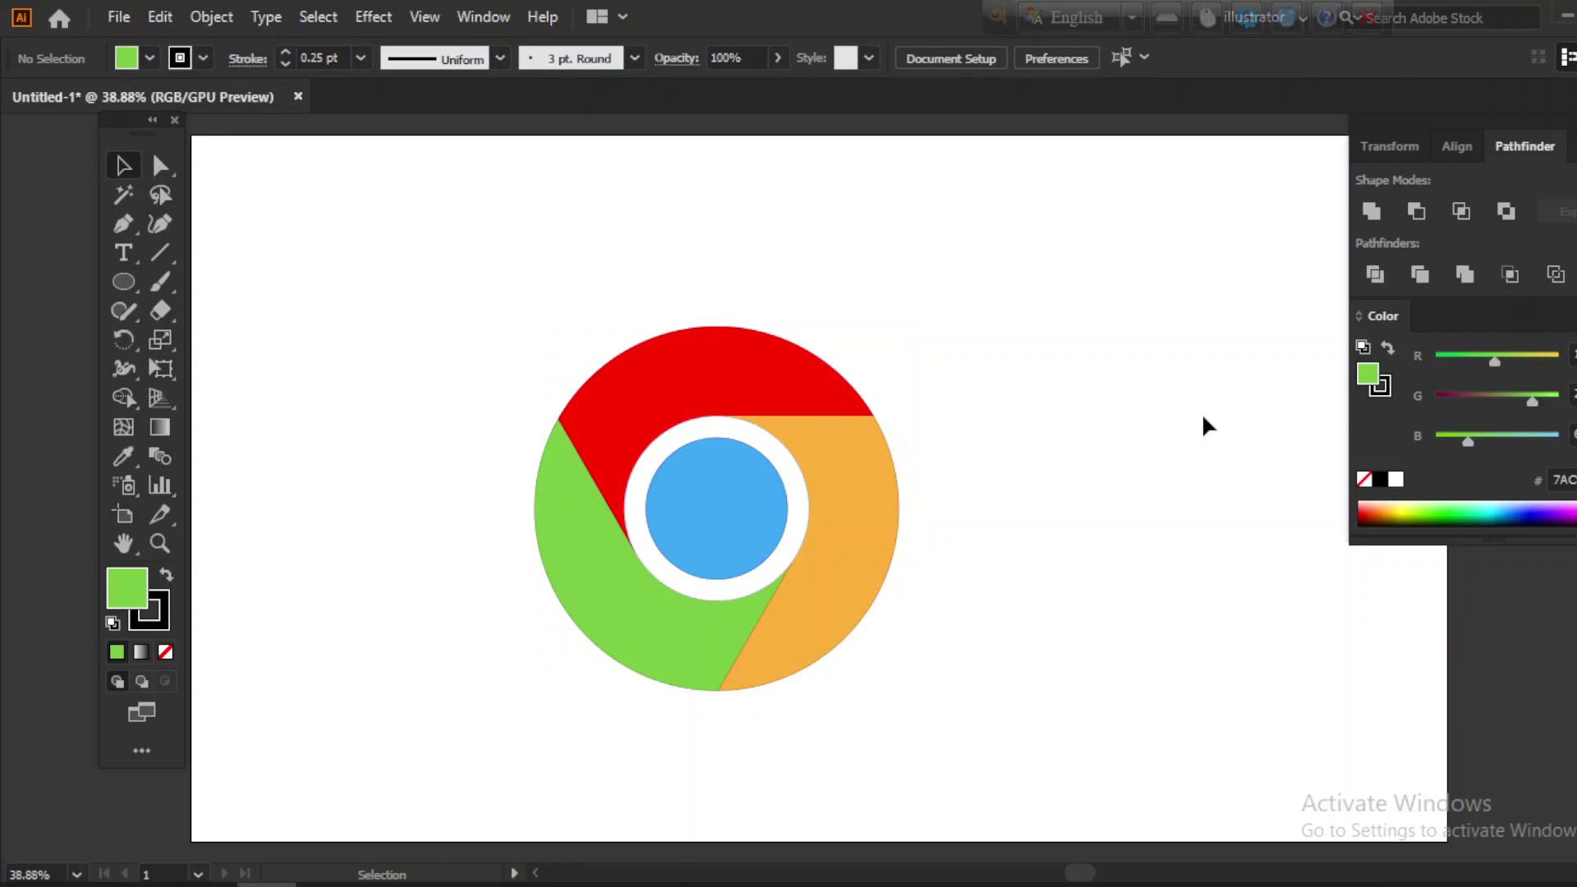
Group all the colored pieces of the logo into a single object
key("ctrl+a")
right_click(857, 502)
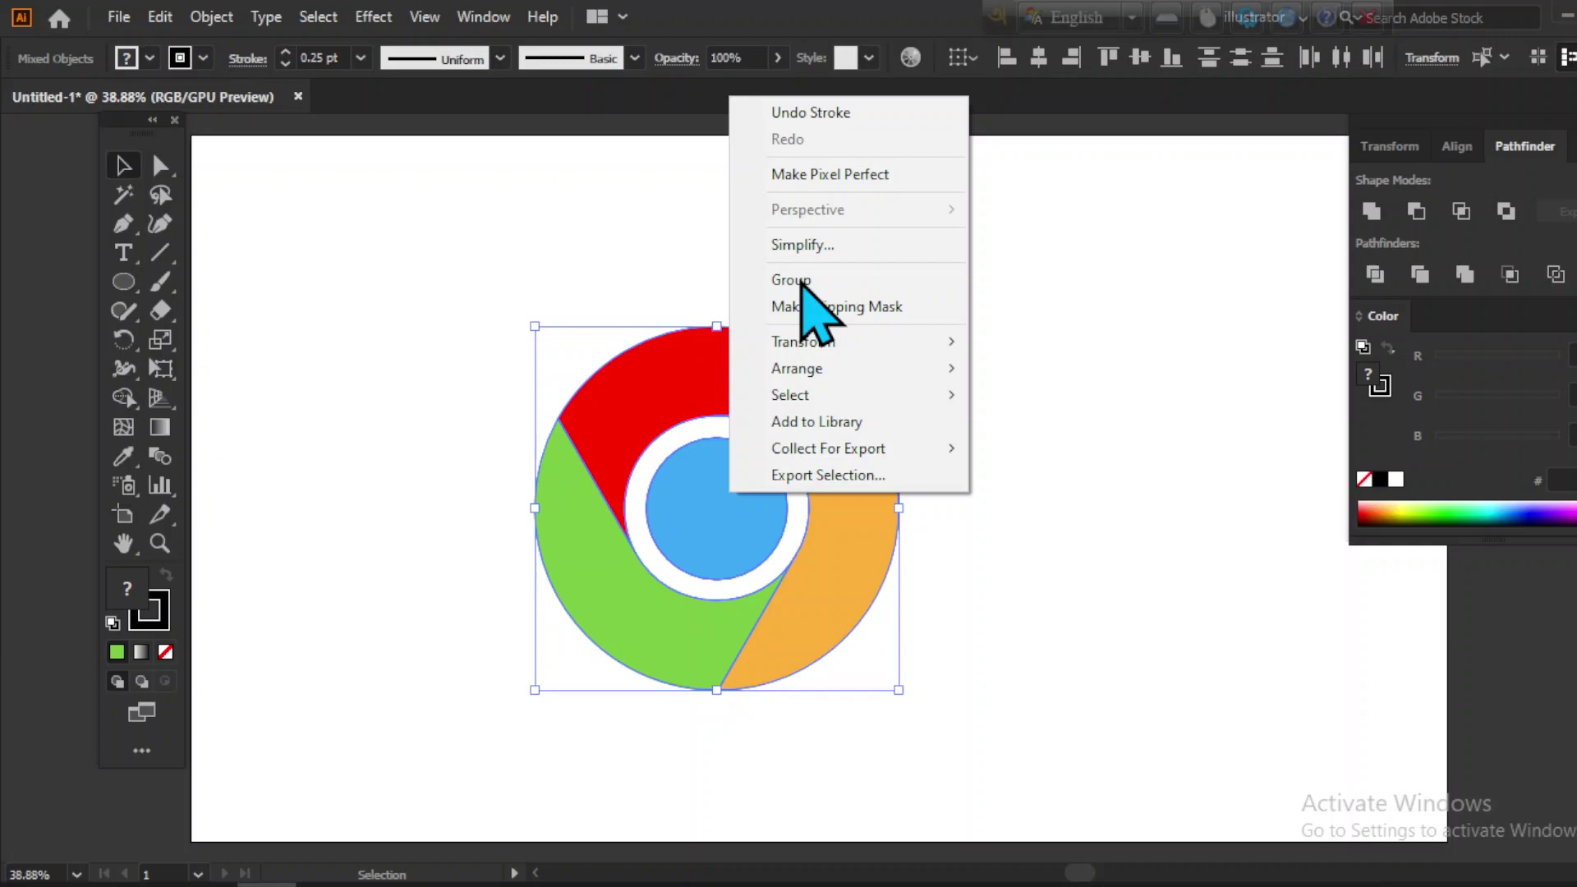
left_click(791, 280)
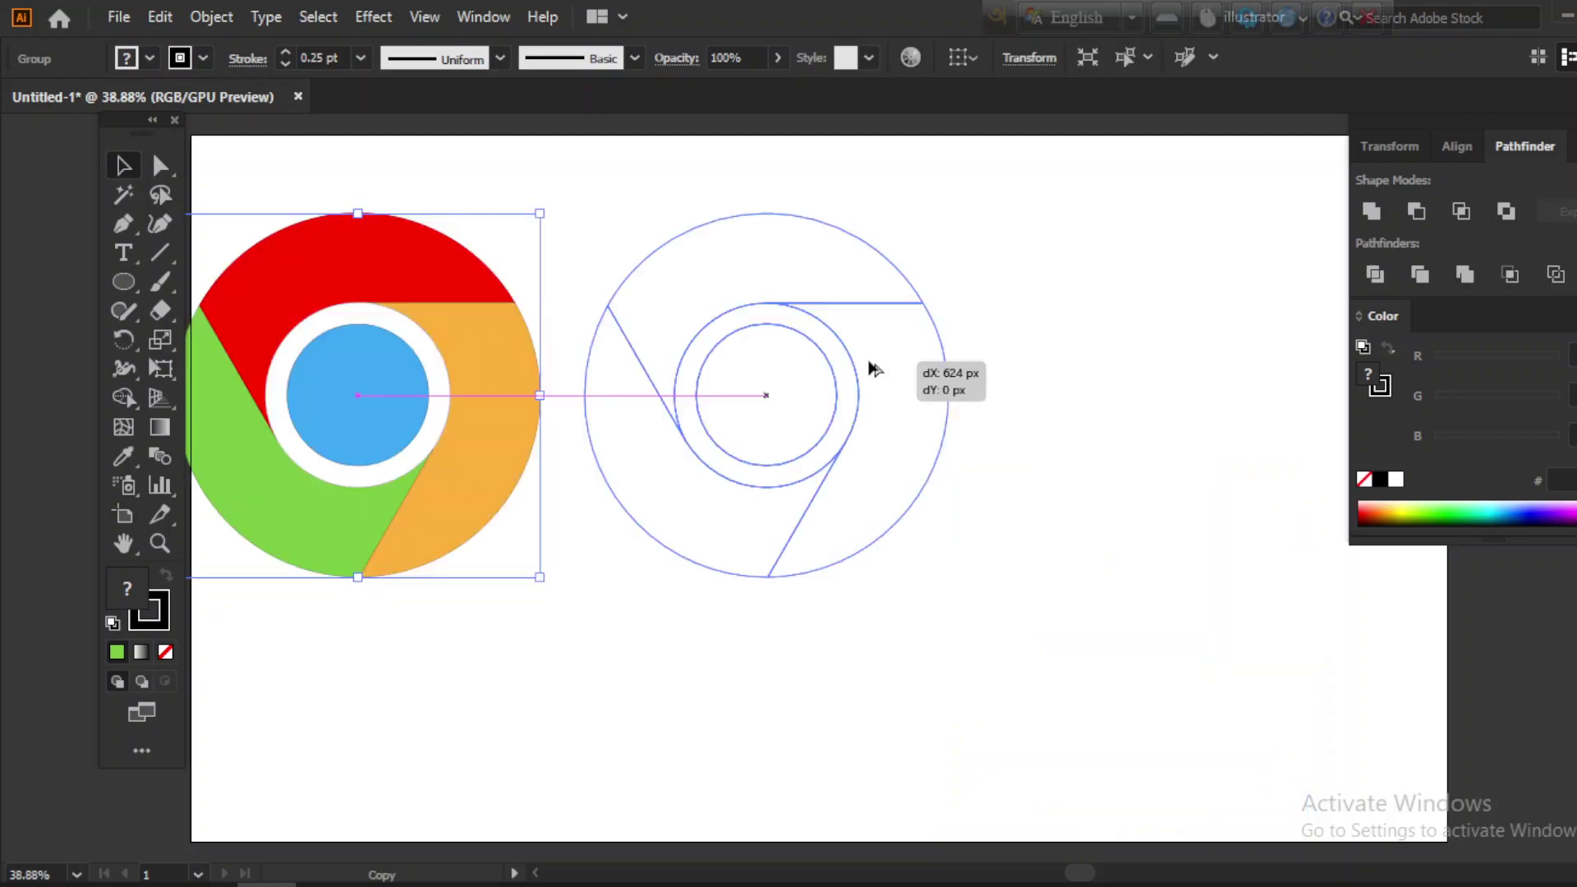
Copy the grouped logo into a row of three progressively smaller versions beside it, and move all four logos down to the artboard's lower part
left_click_drag(870, 363, 921, 472)
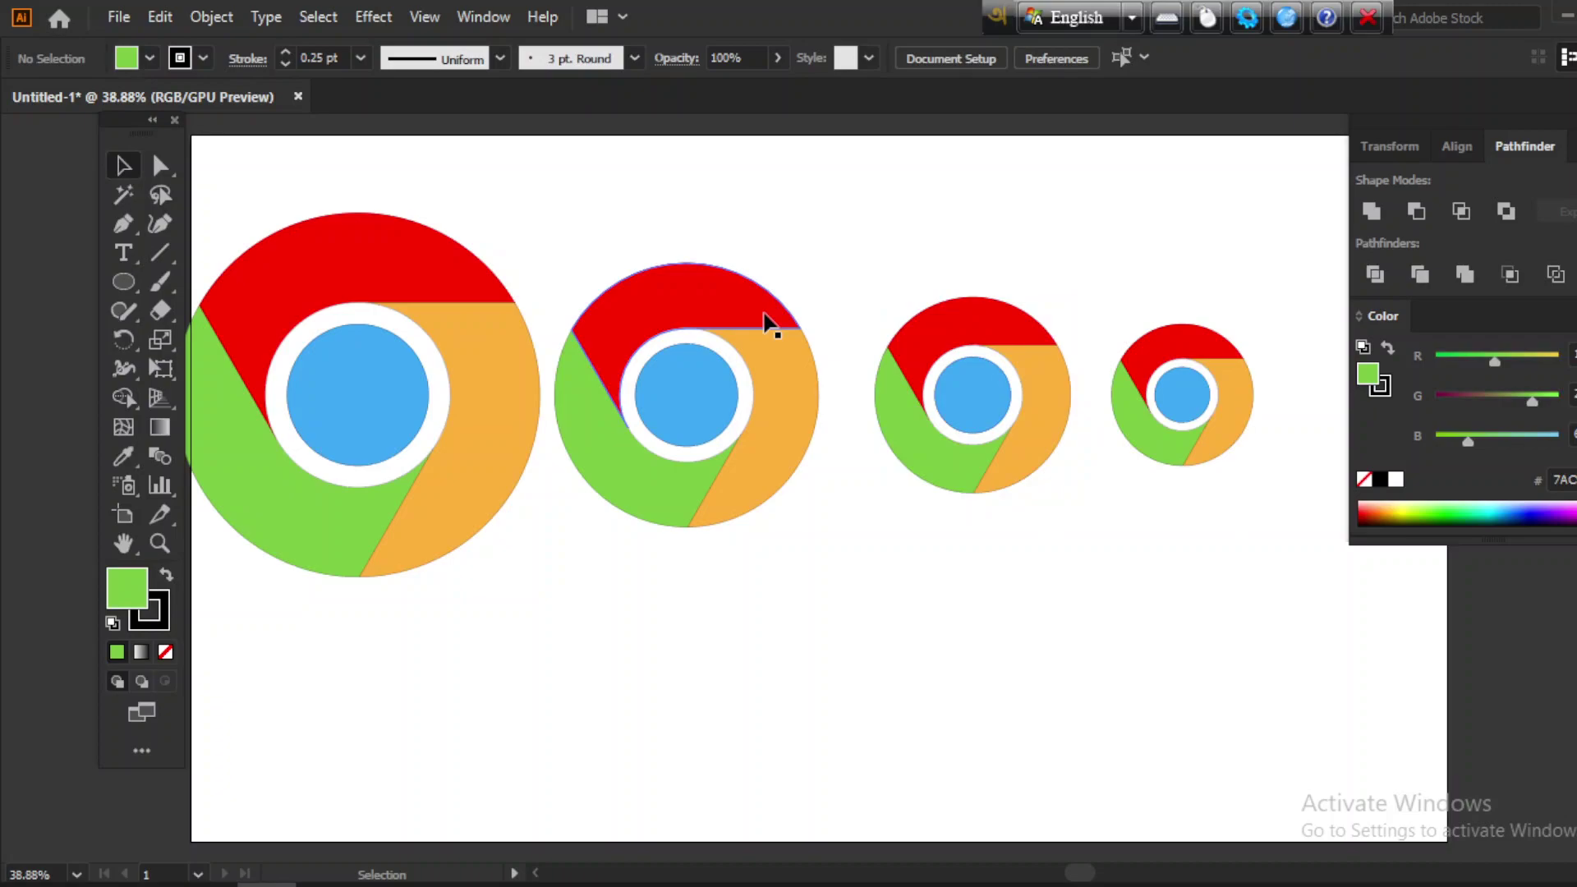
key("ctrl+a")
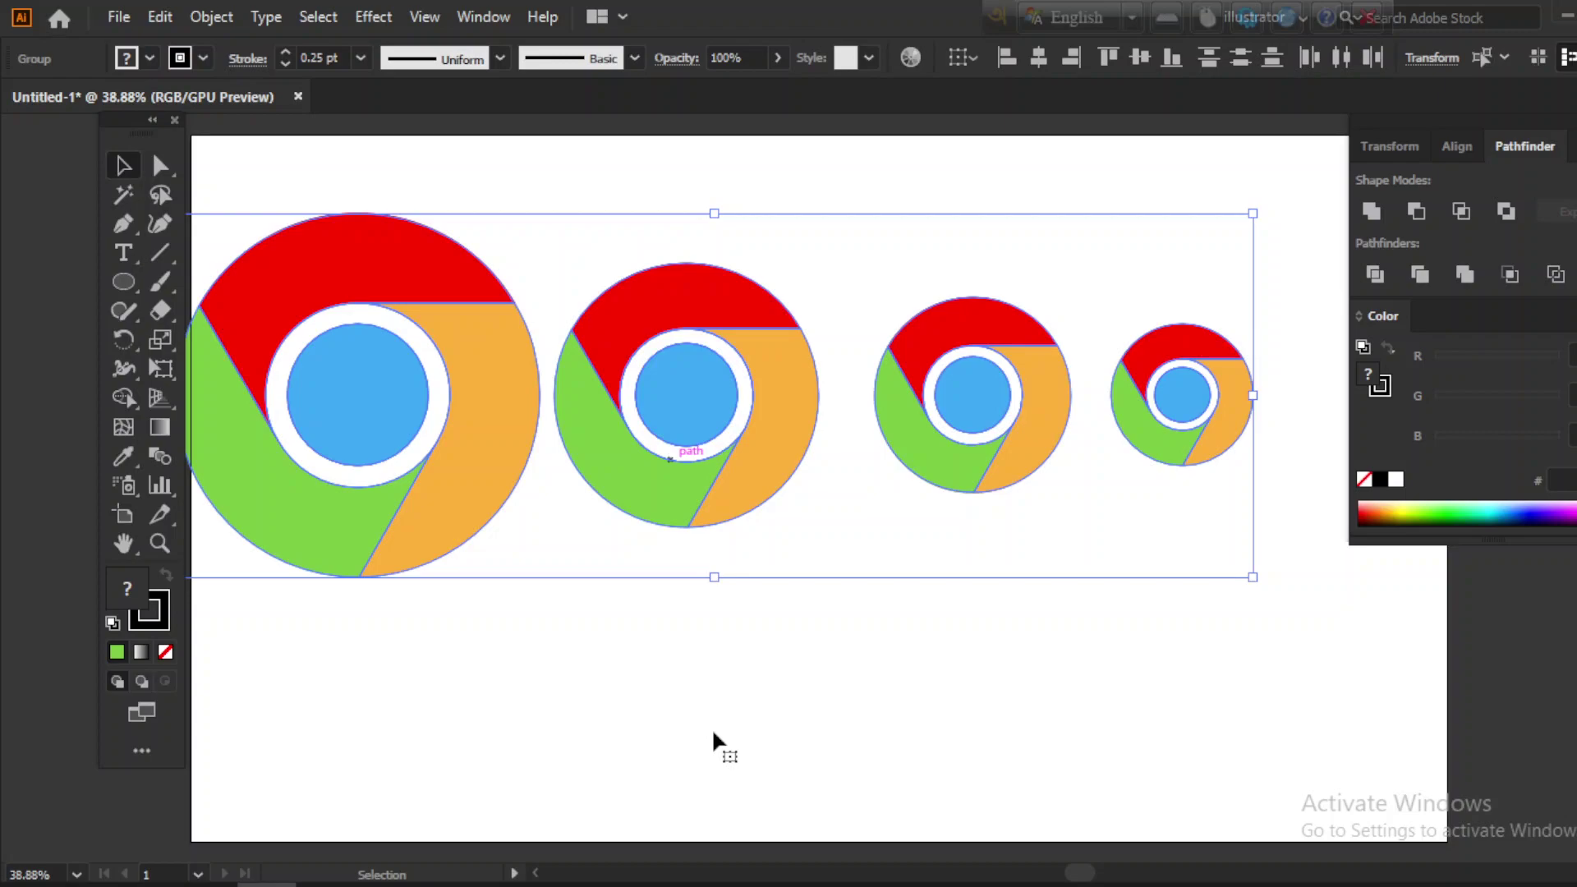
left_click_drag(727, 273, 750, 553)
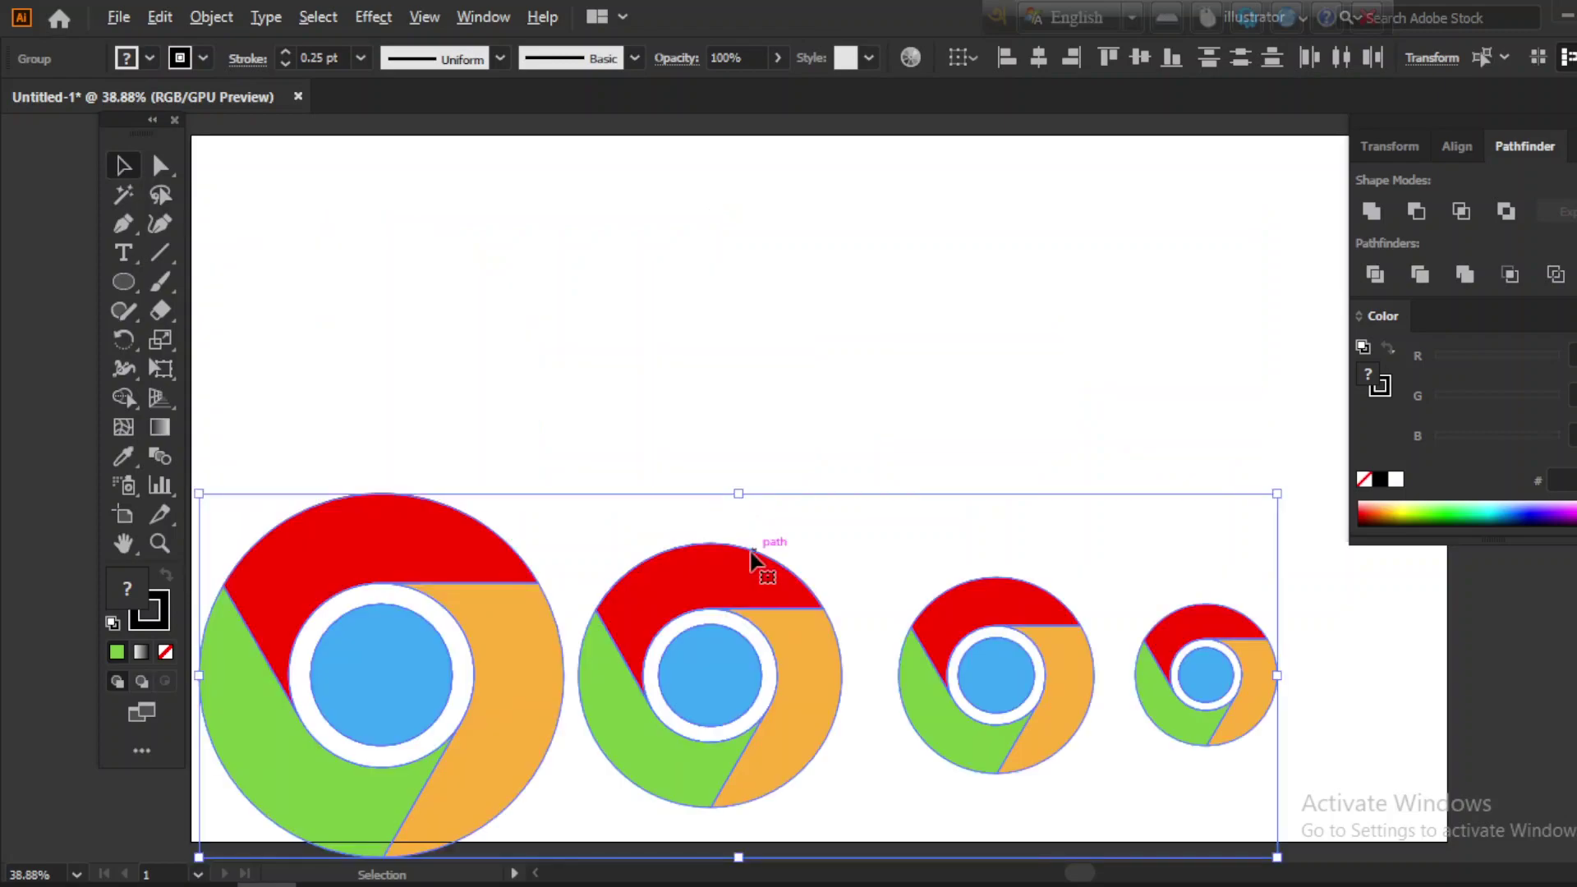